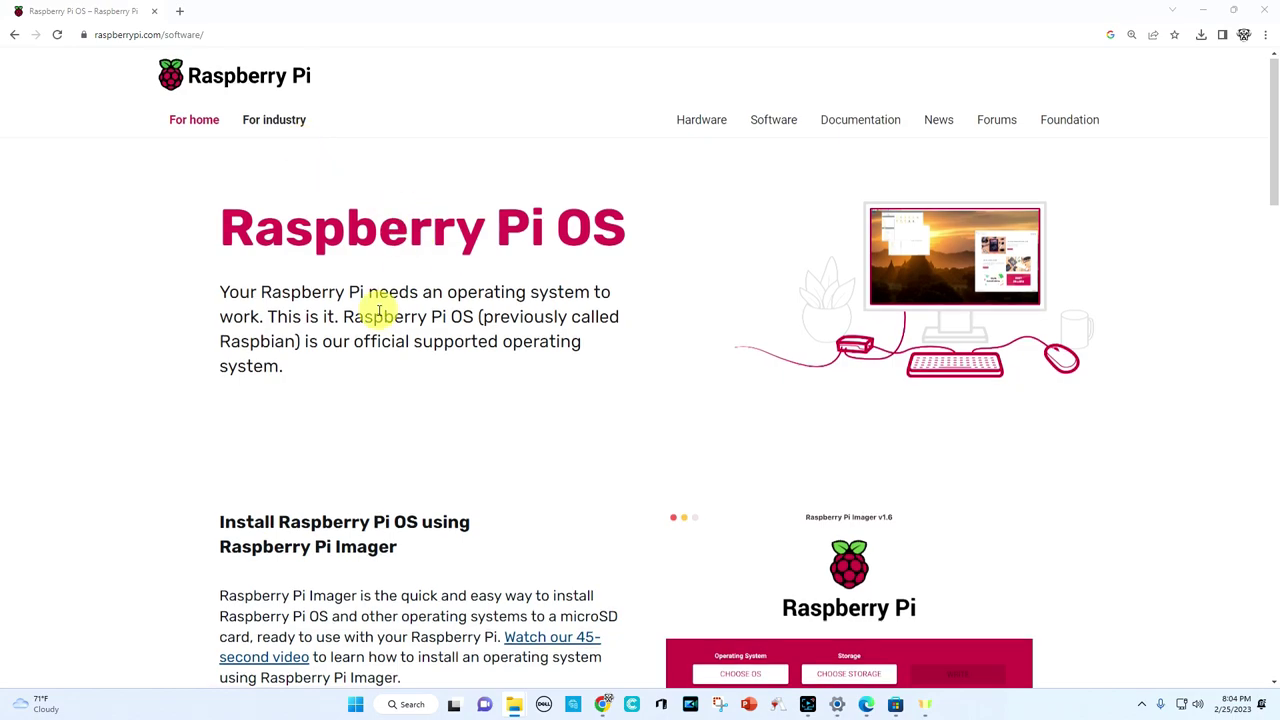
Download the Raspberry Pi Imager installer for Windows from the Raspberry Pi site.
scroll(380, 306, down, 3)
scroll(380, 306, down, 1)
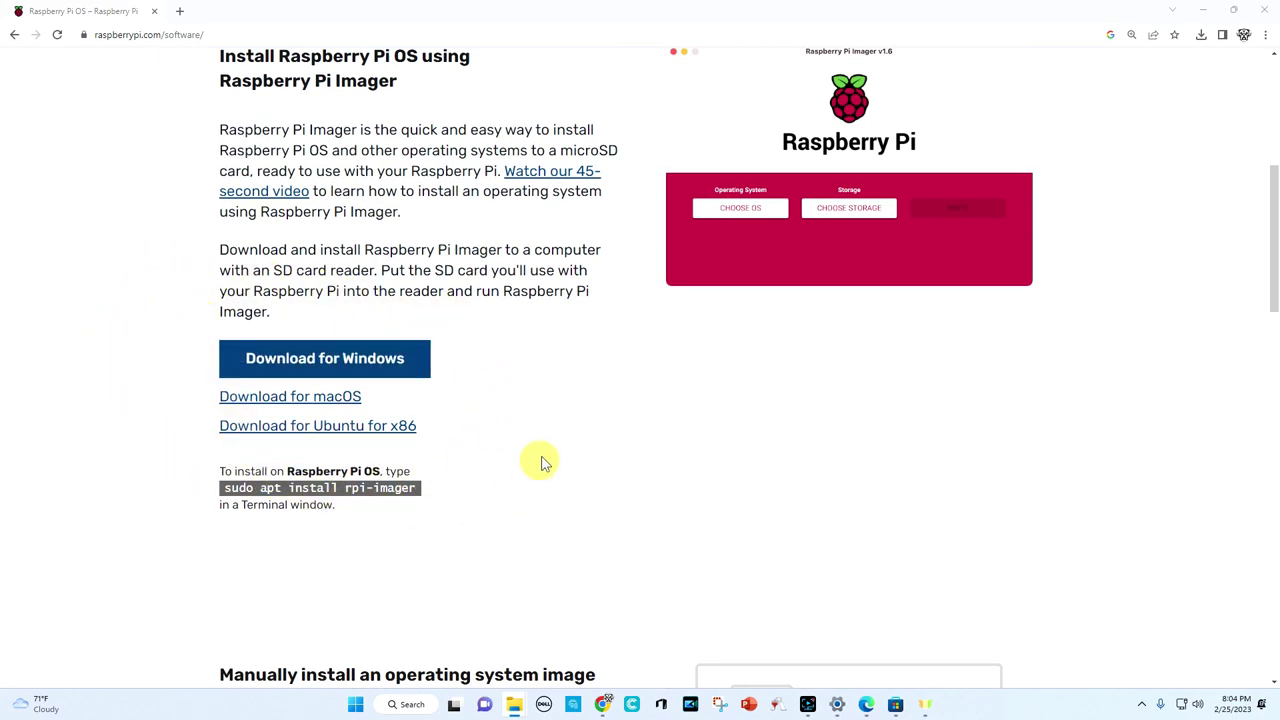
click(323, 364)
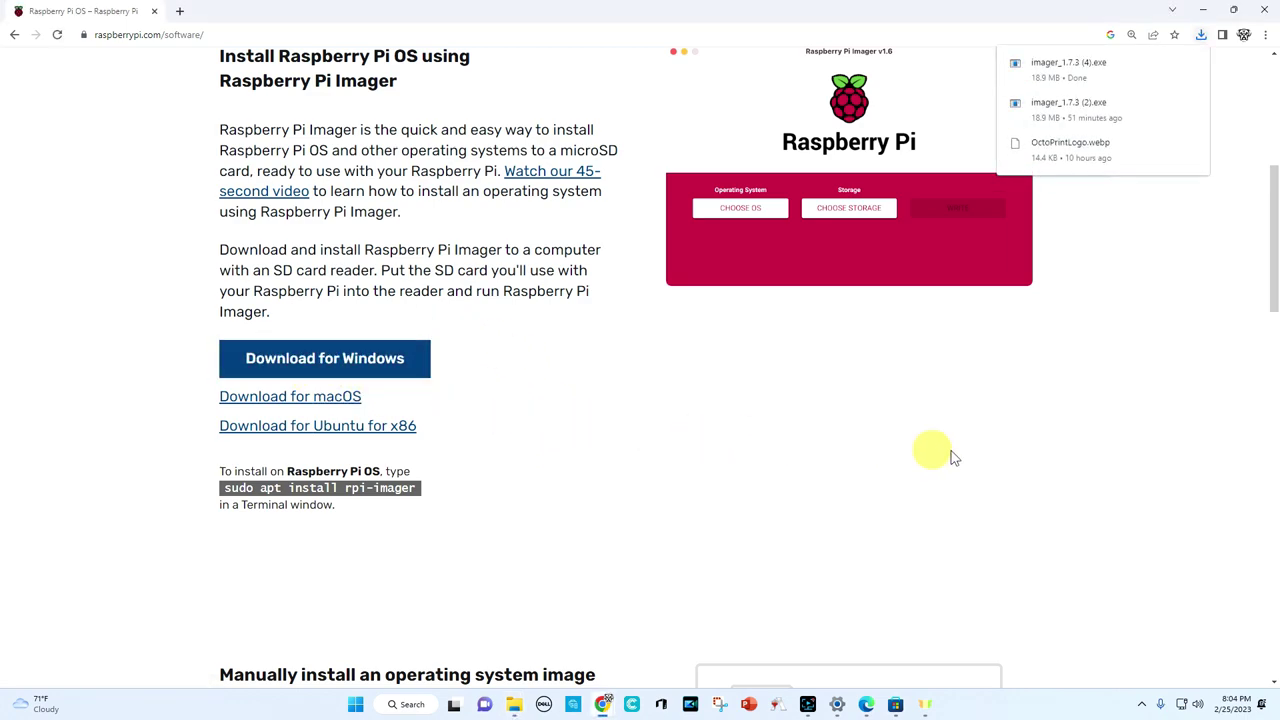
Run the downloaded installer to install Raspberry Pi Imager and launch it.
click(1065, 75)
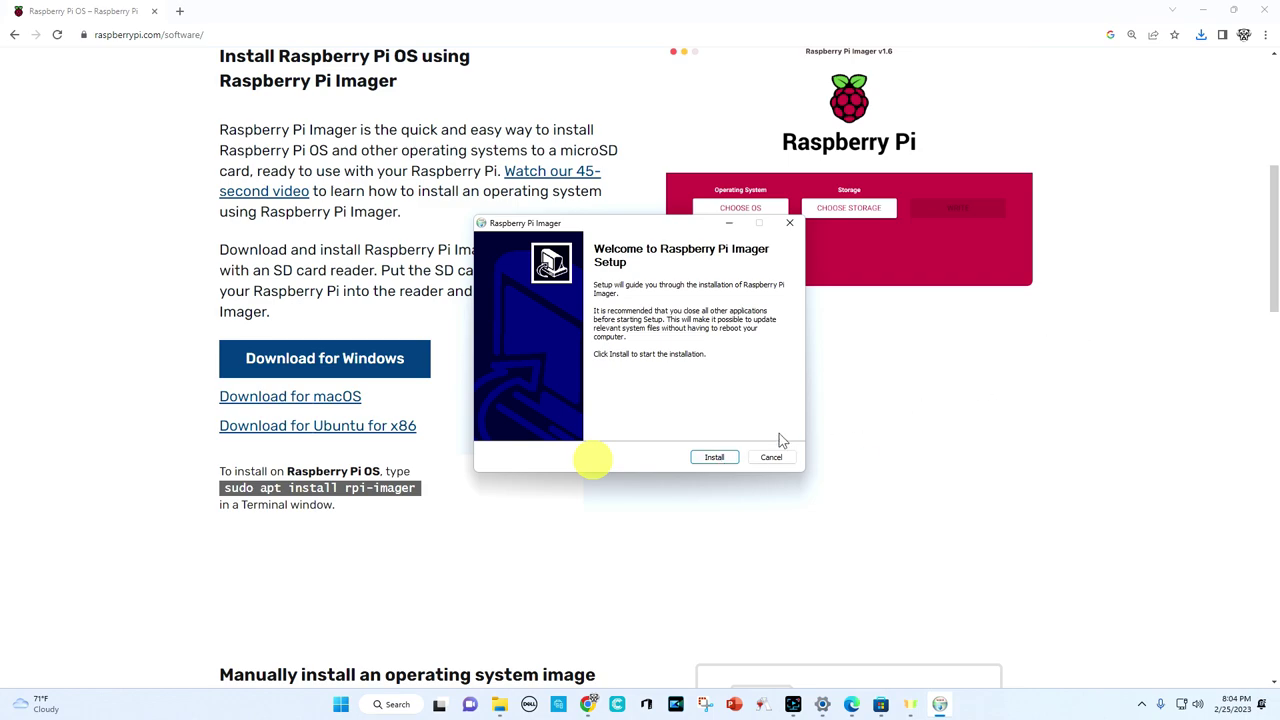
drag(686, 223, 684, 112)
click(713, 347)
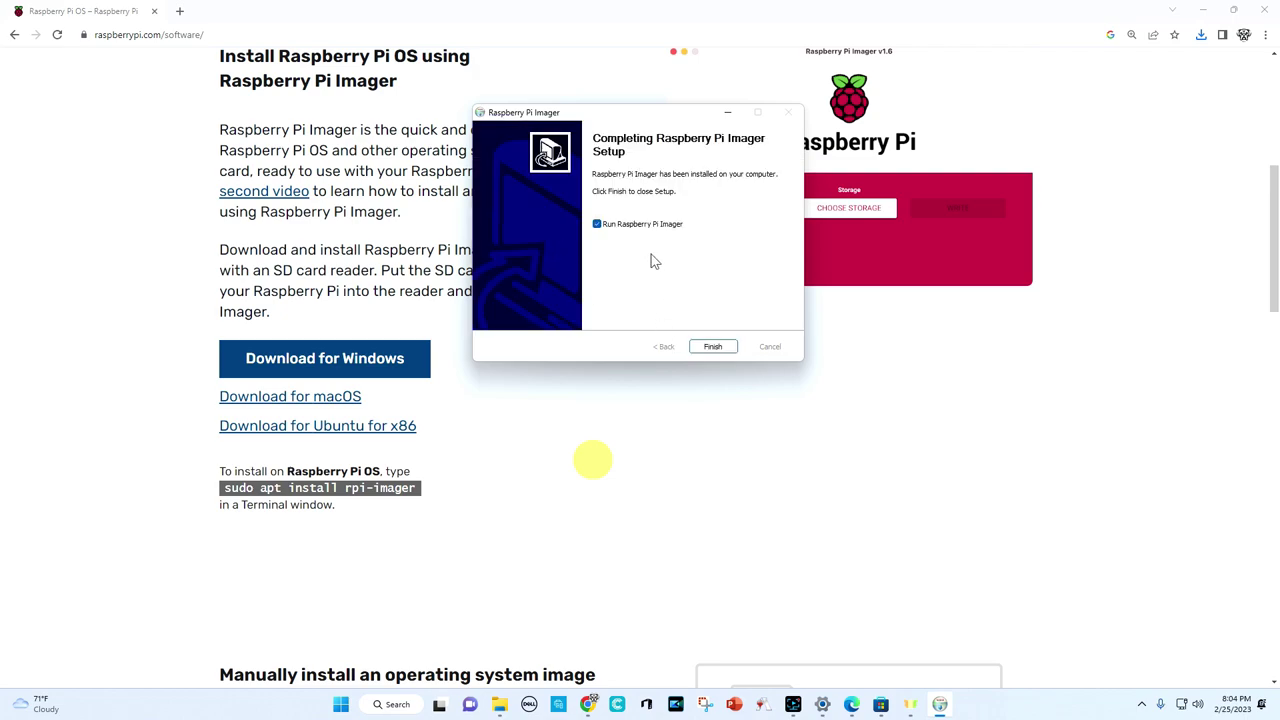
click(710, 348)
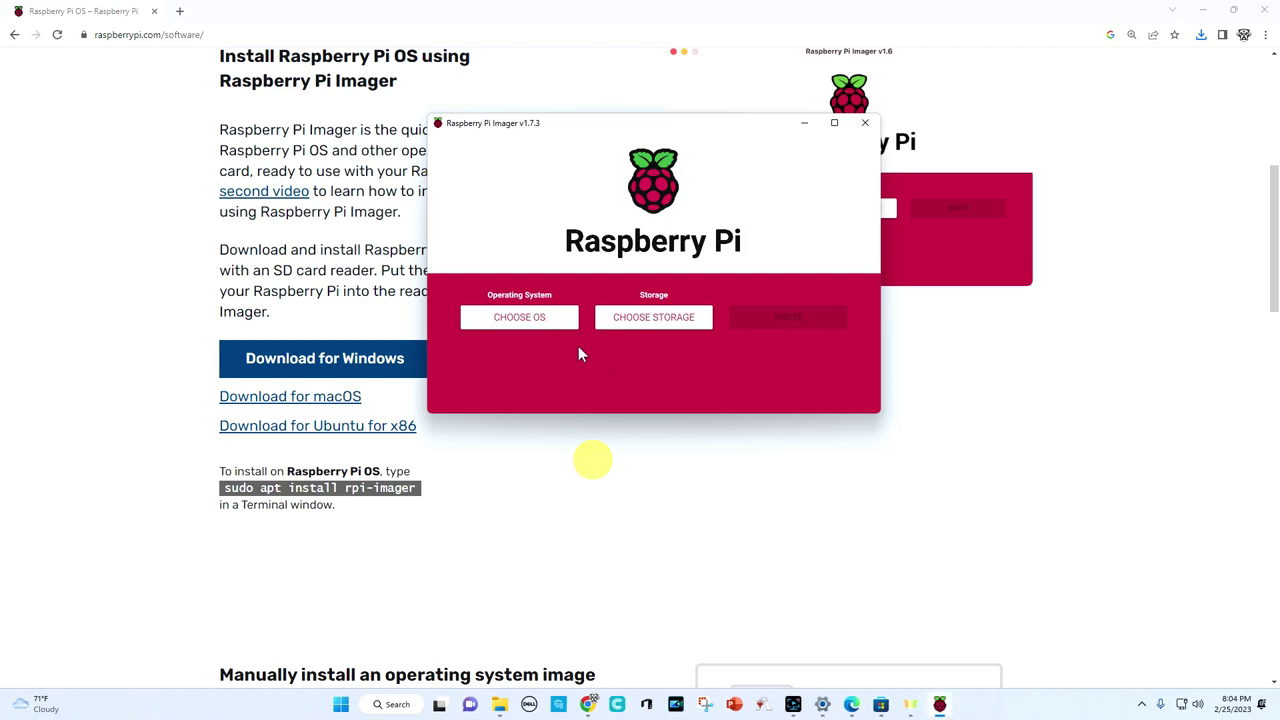
Choose OctoPi (stable) from the 3D printing OS category and the 31.7 GB SDHC card as storage.
click(540, 322)
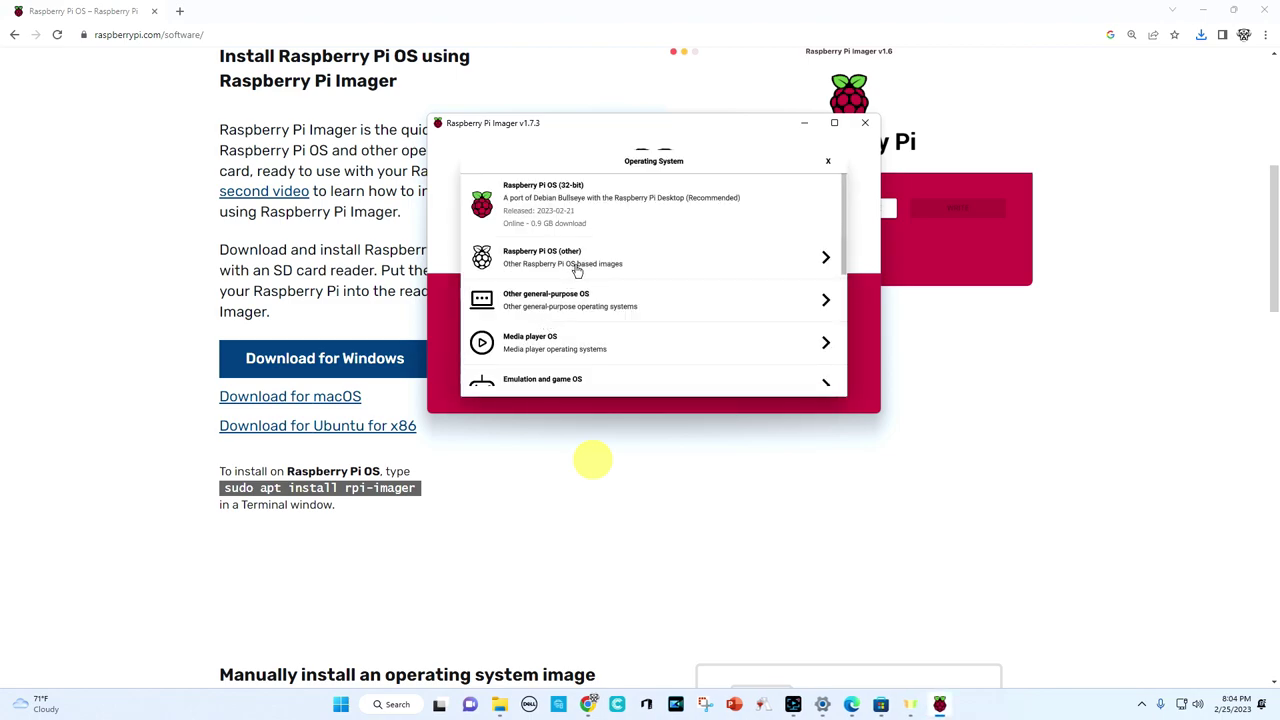
scroll(589, 315, down, 5)
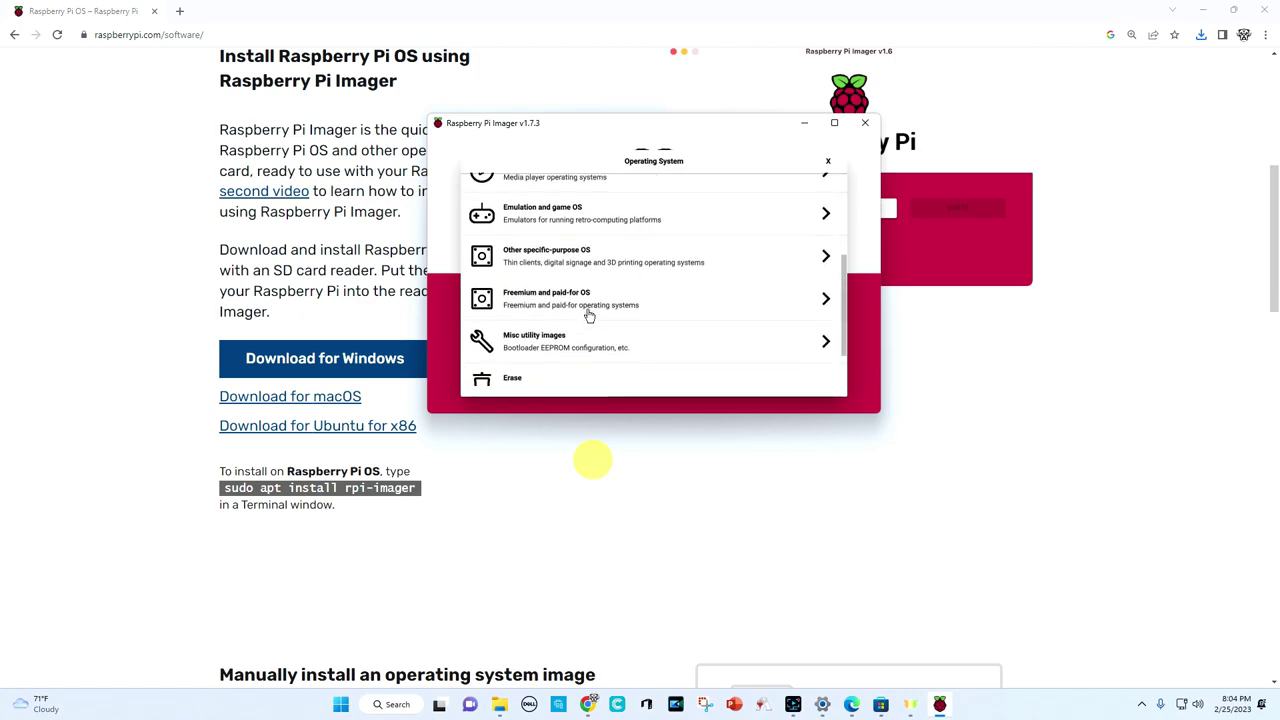
scroll(589, 315, up, 2)
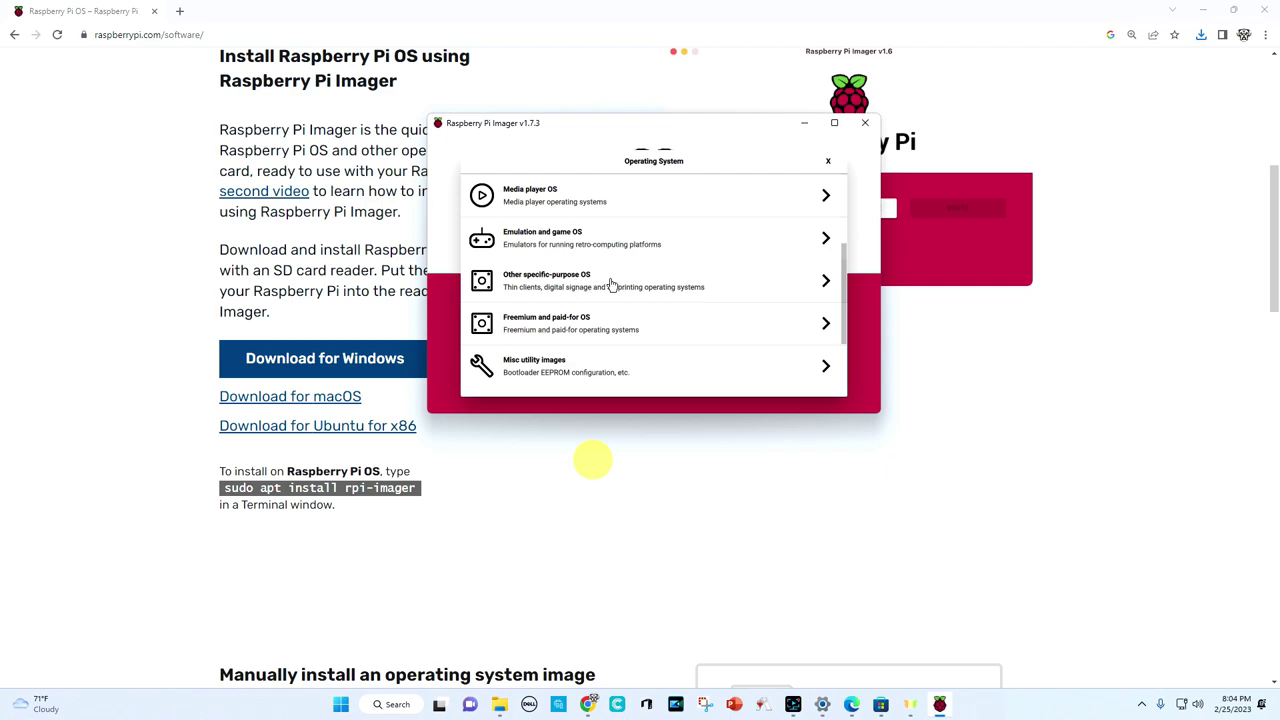
click(789, 287)
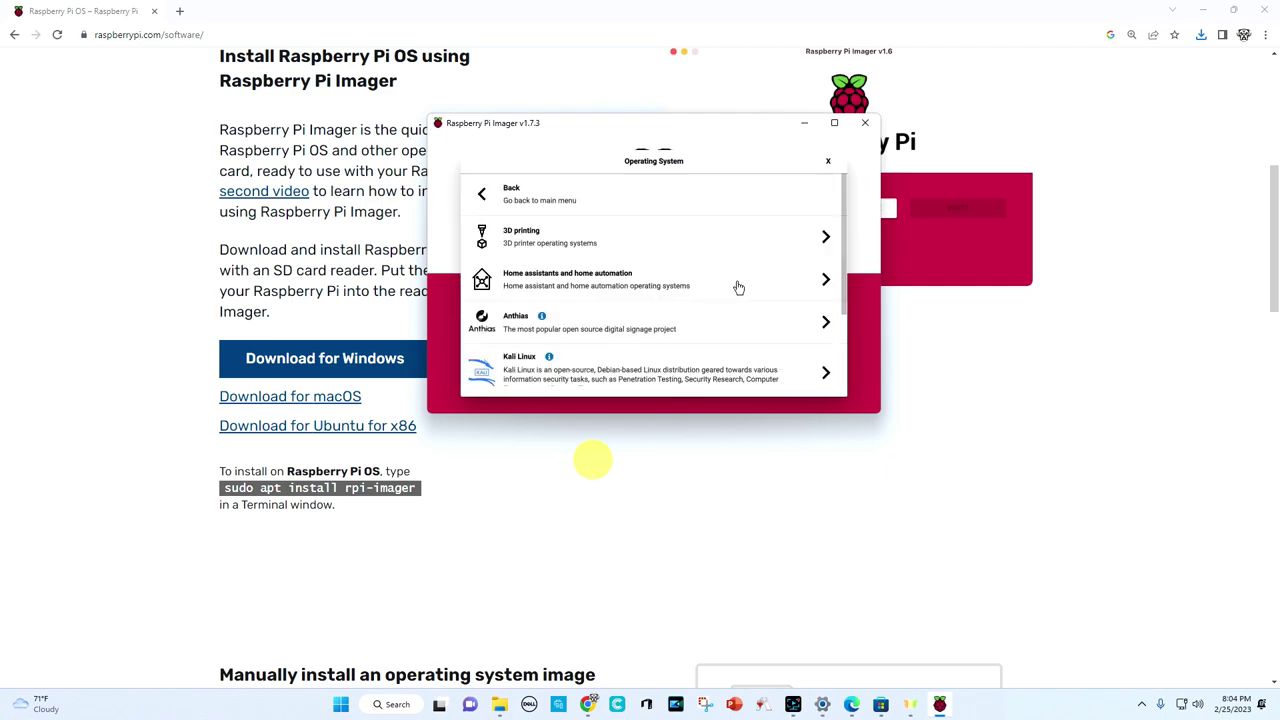
click(545, 246)
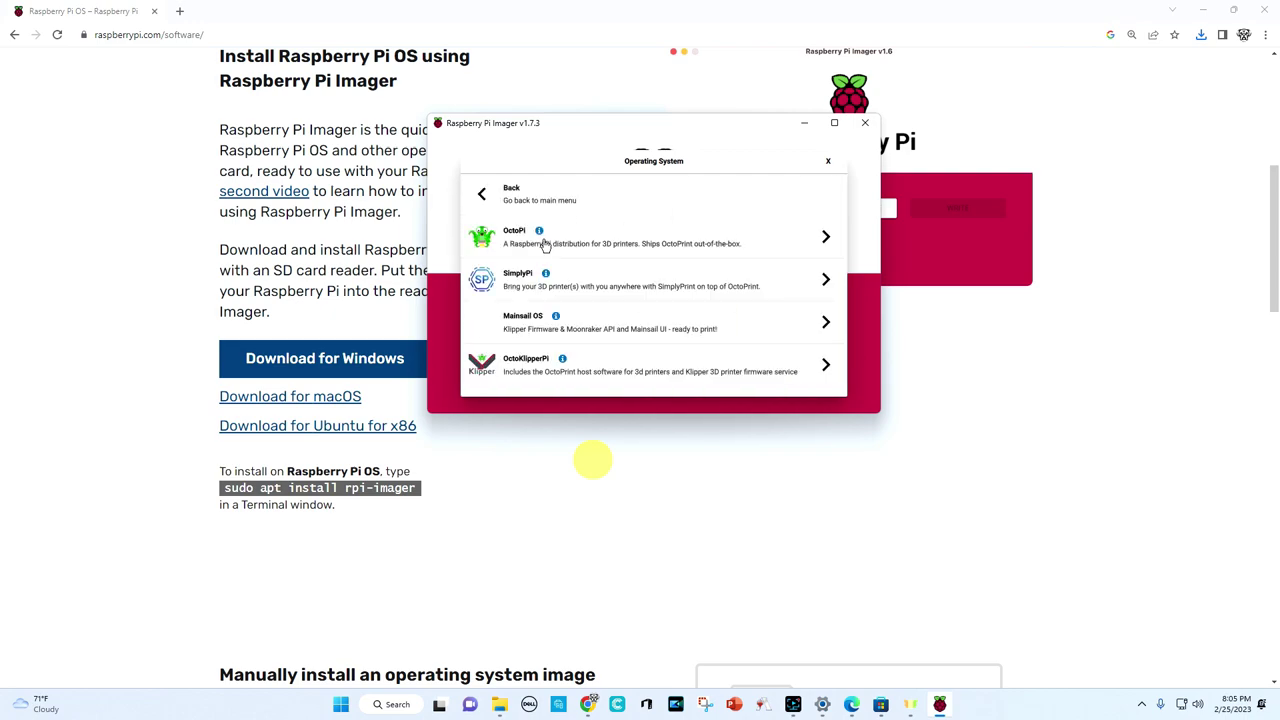
click(541, 247)
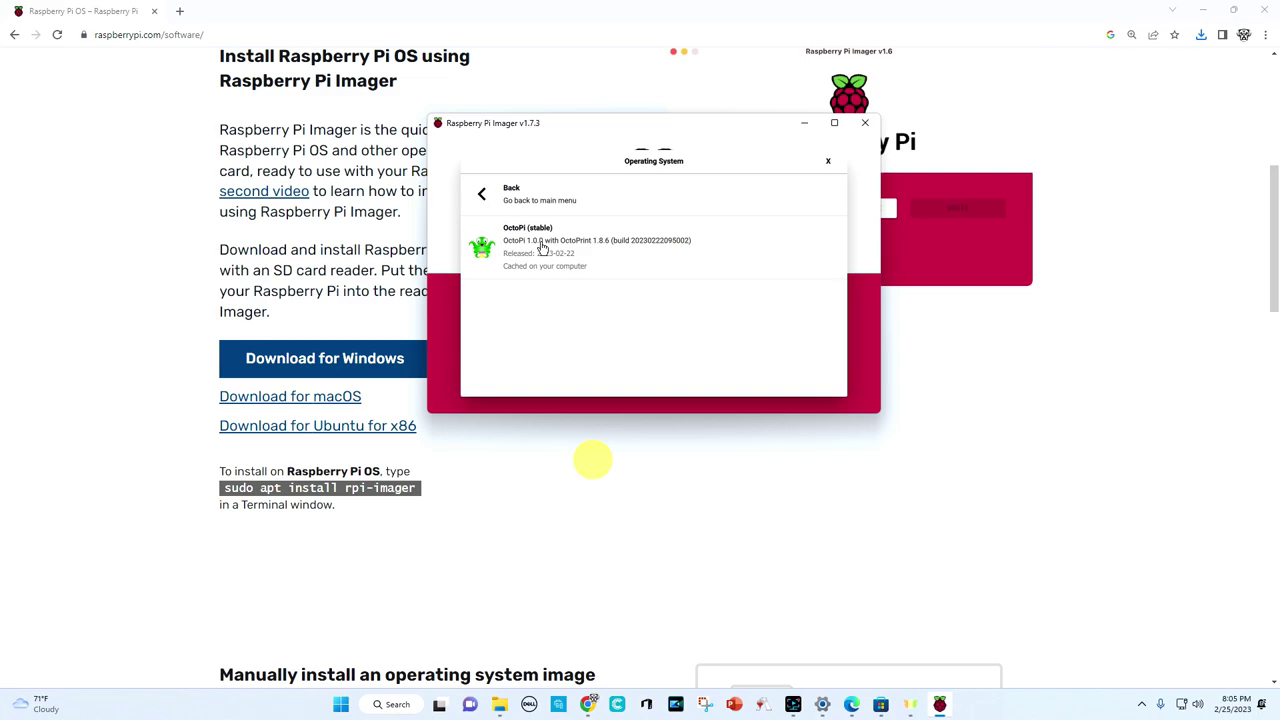
click(541, 247)
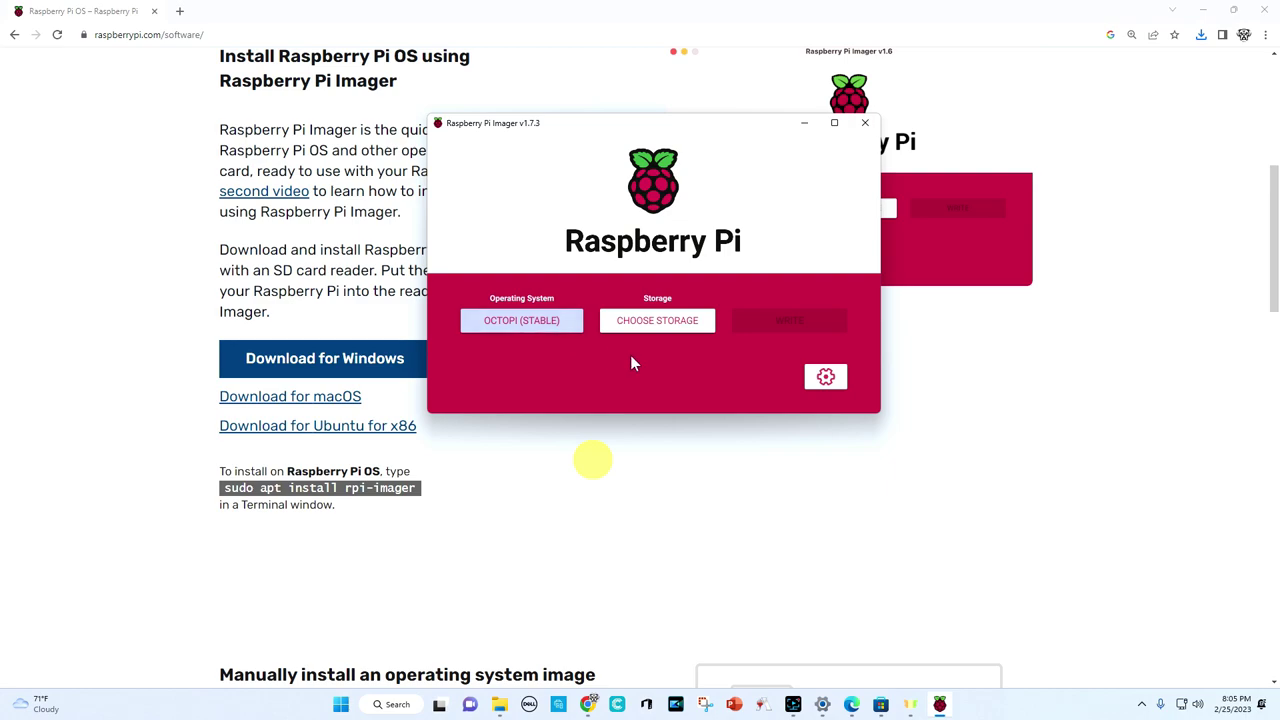
click(680, 328)
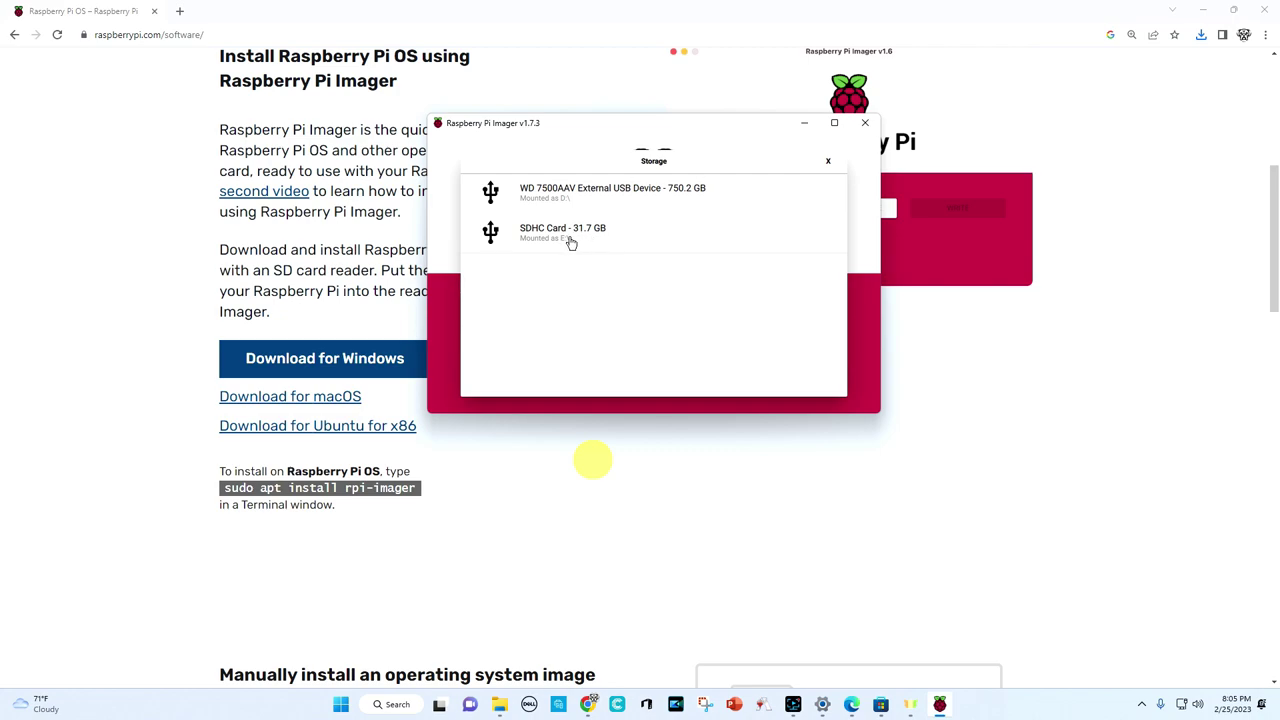
click(568, 232)
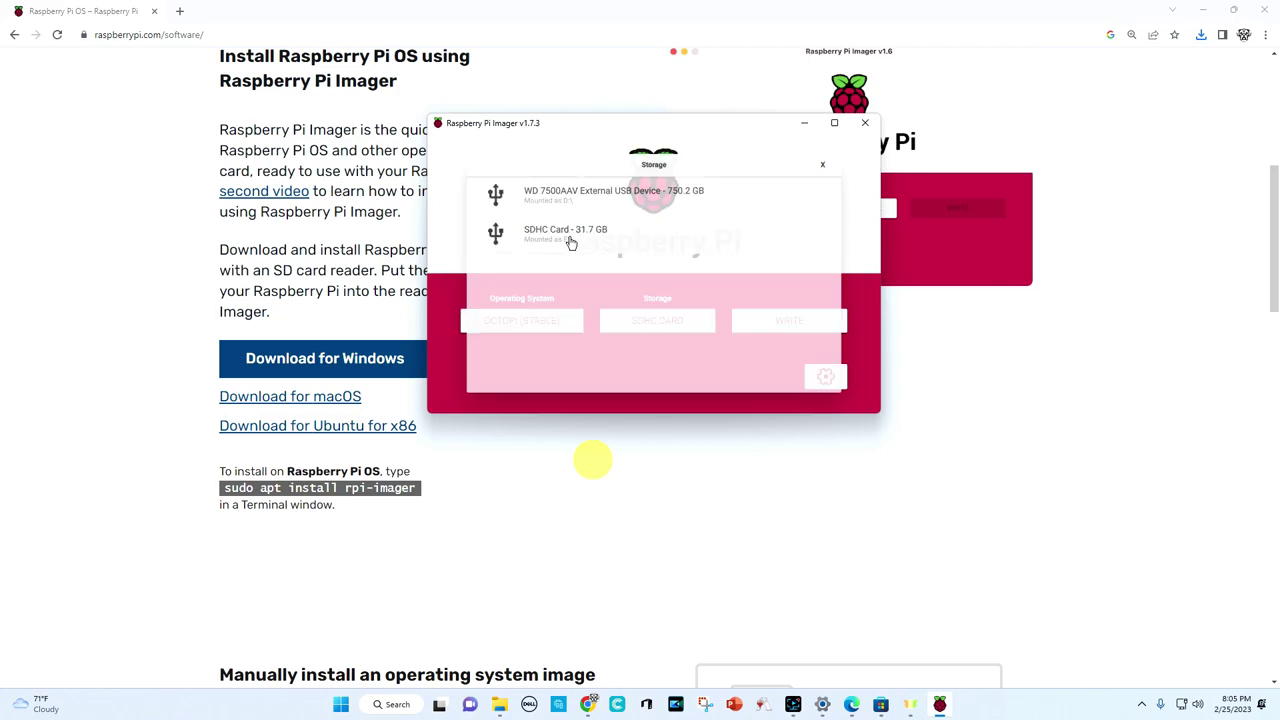
In advanced options, set the hostname to octopi and enable SSH with password authentication.
click(826, 378)
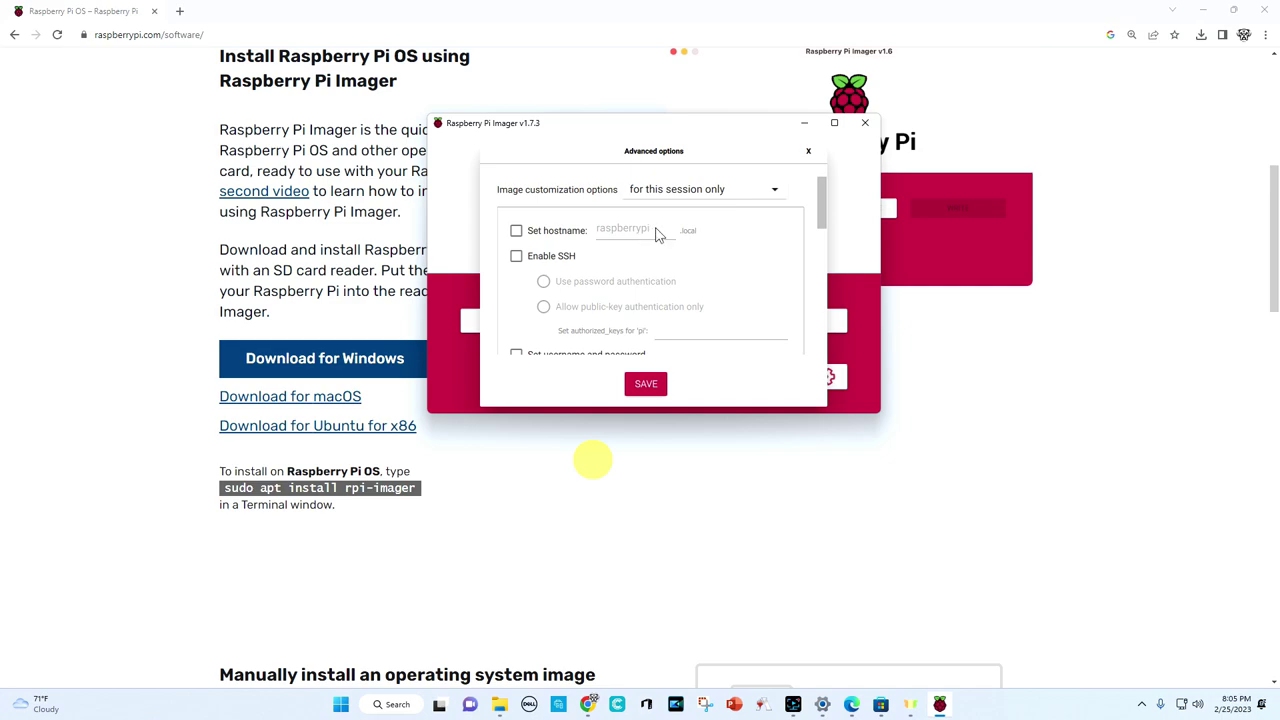
click(516, 230)
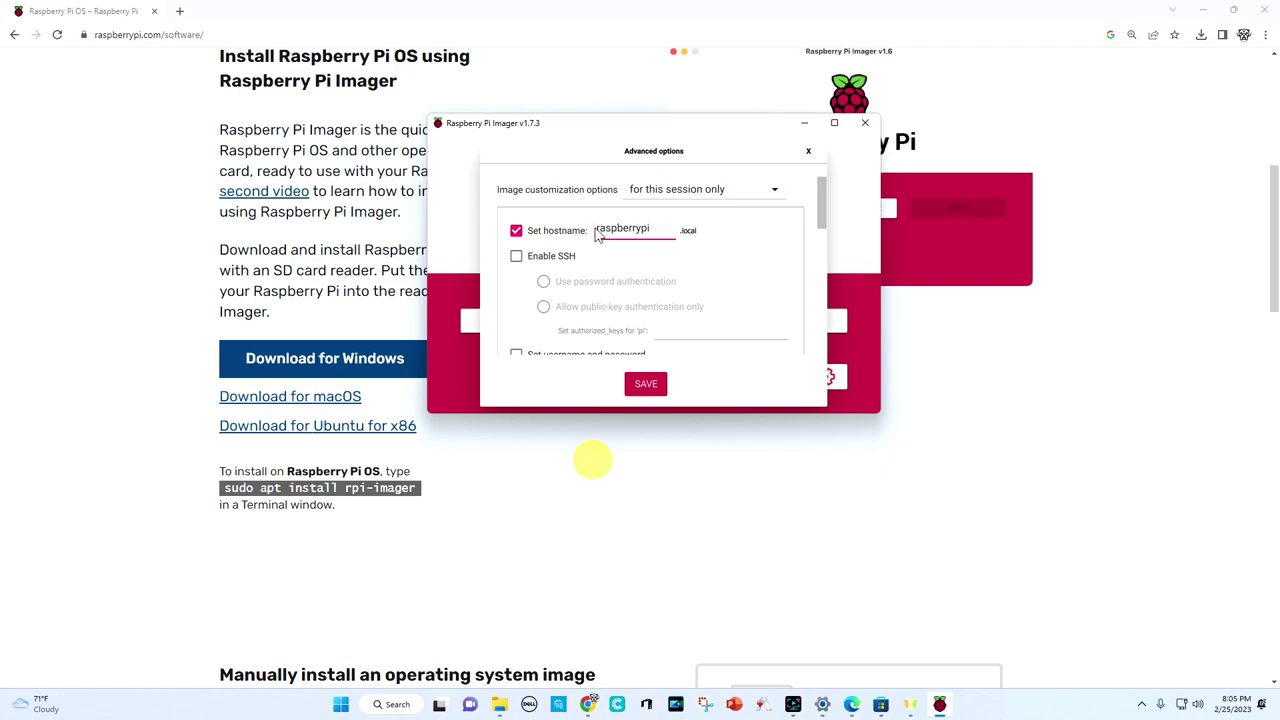
key(BackSpace)
key(BackSpace)
key(BackSpace)
key(BackSpace)
key(BackSpace)
key(BackSpace)
key(BackSpace)
key(BackSpace)
key(BackSpace)
key(BackSpace)
key(BackSpace)
text(pc)
text(topi)
click(516, 256)
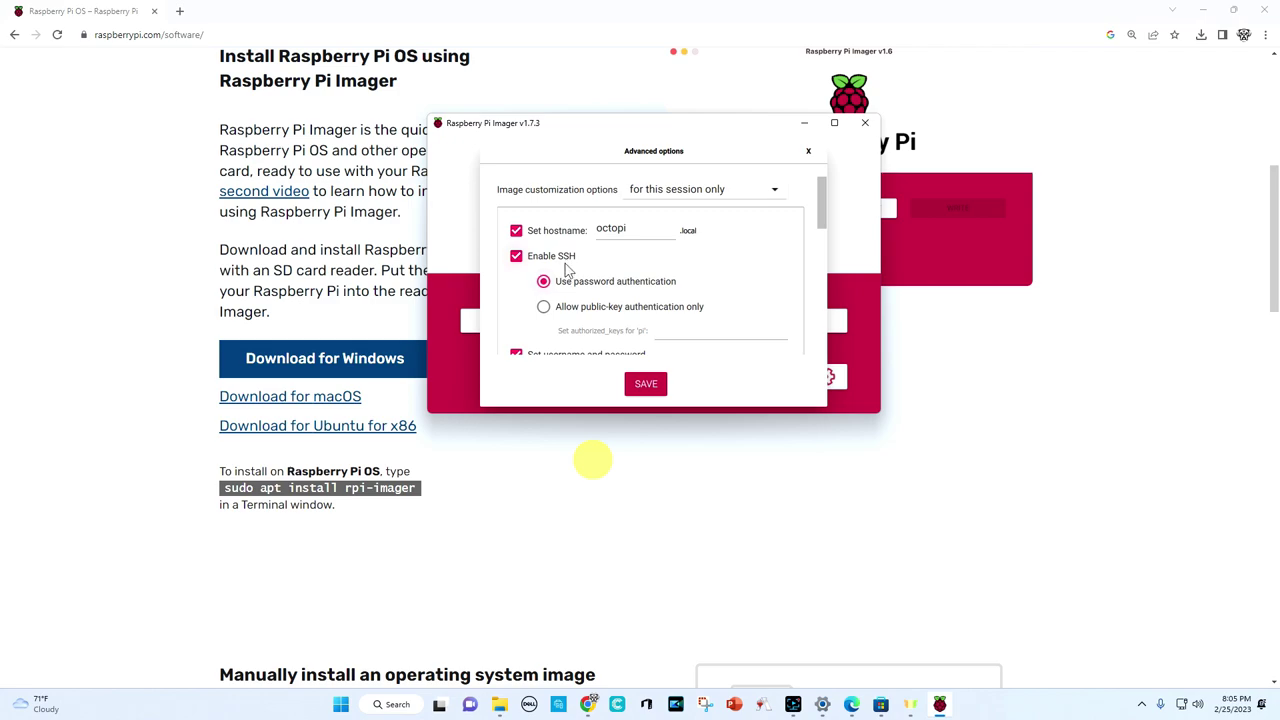
scroll(567, 268, down, 3)
scroll(673, 275, down, 3)
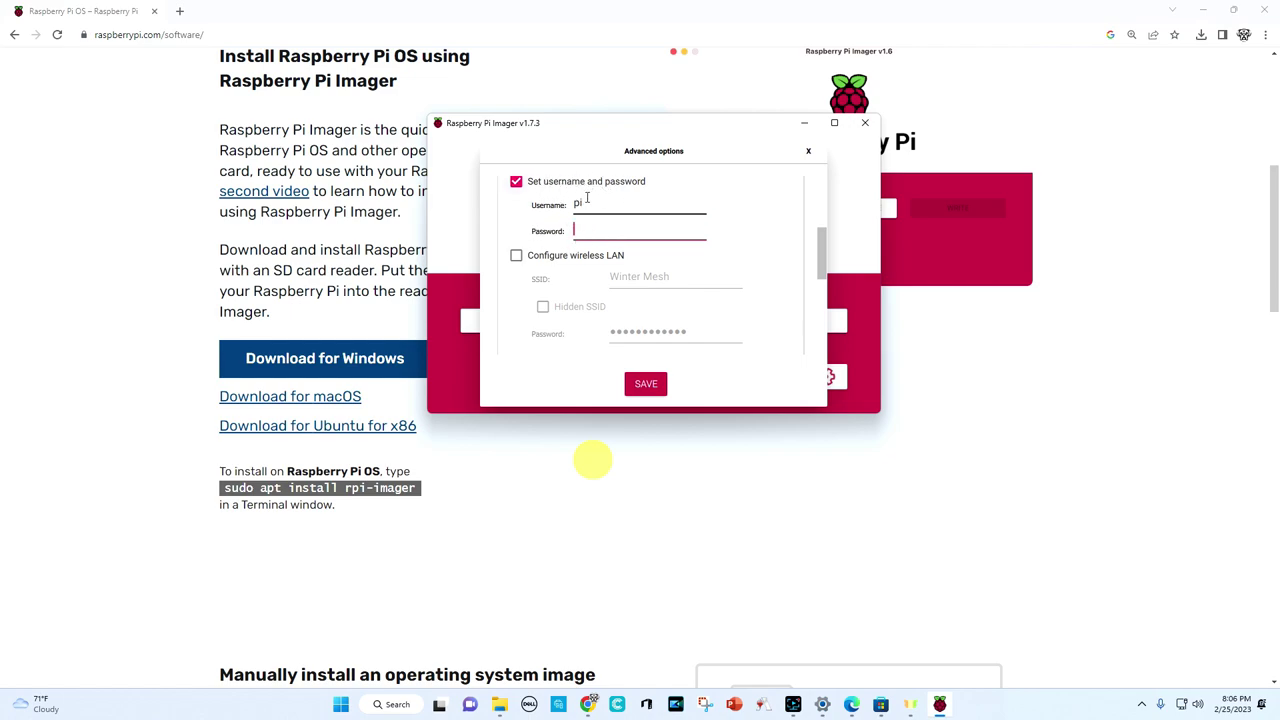
Replace the default username pi with a custom username and enter an account password.
click(588, 200)
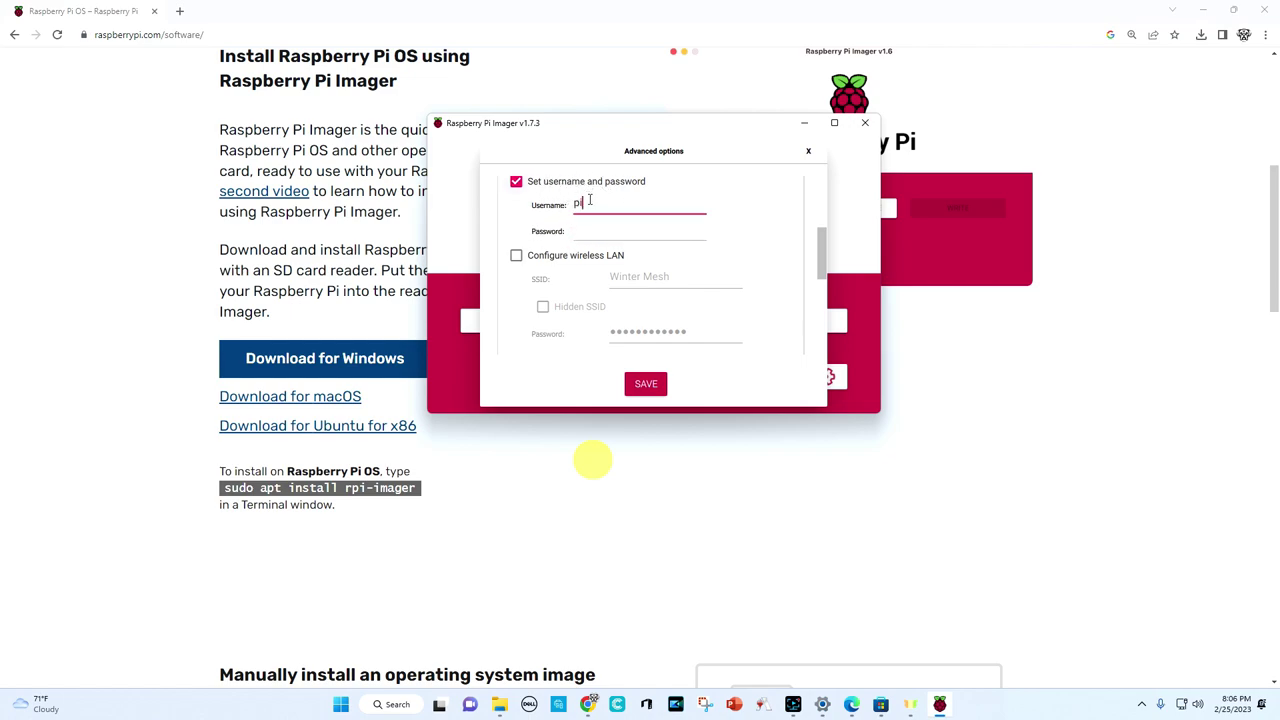
key(BackSpace)
key(BackSpace)
text(Letscalcul)
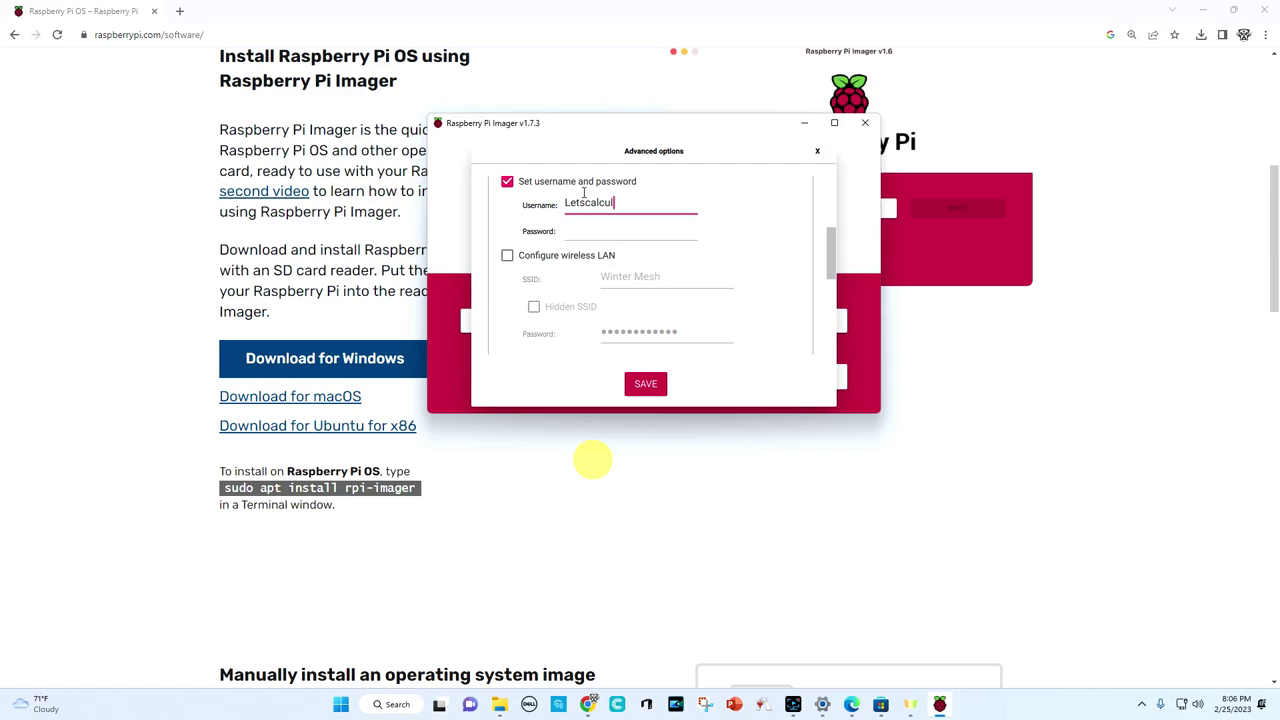
text(ate)
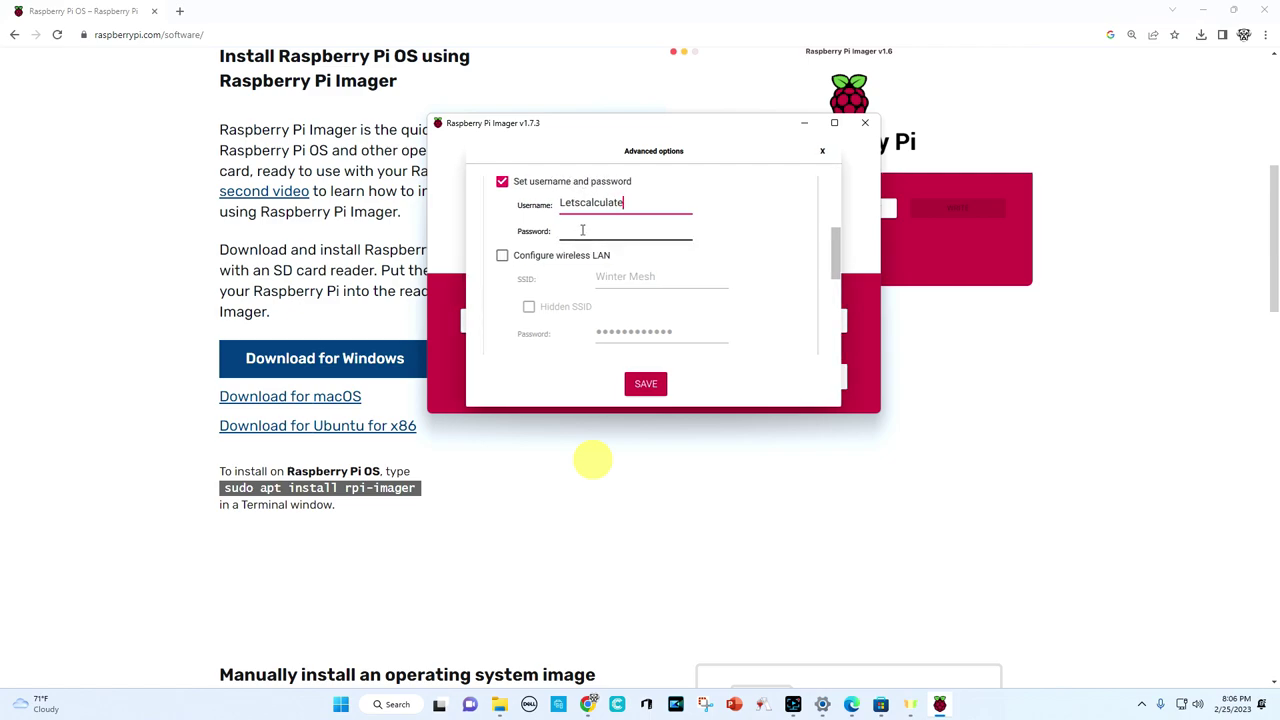
click(582, 230)
text(•••••••••)
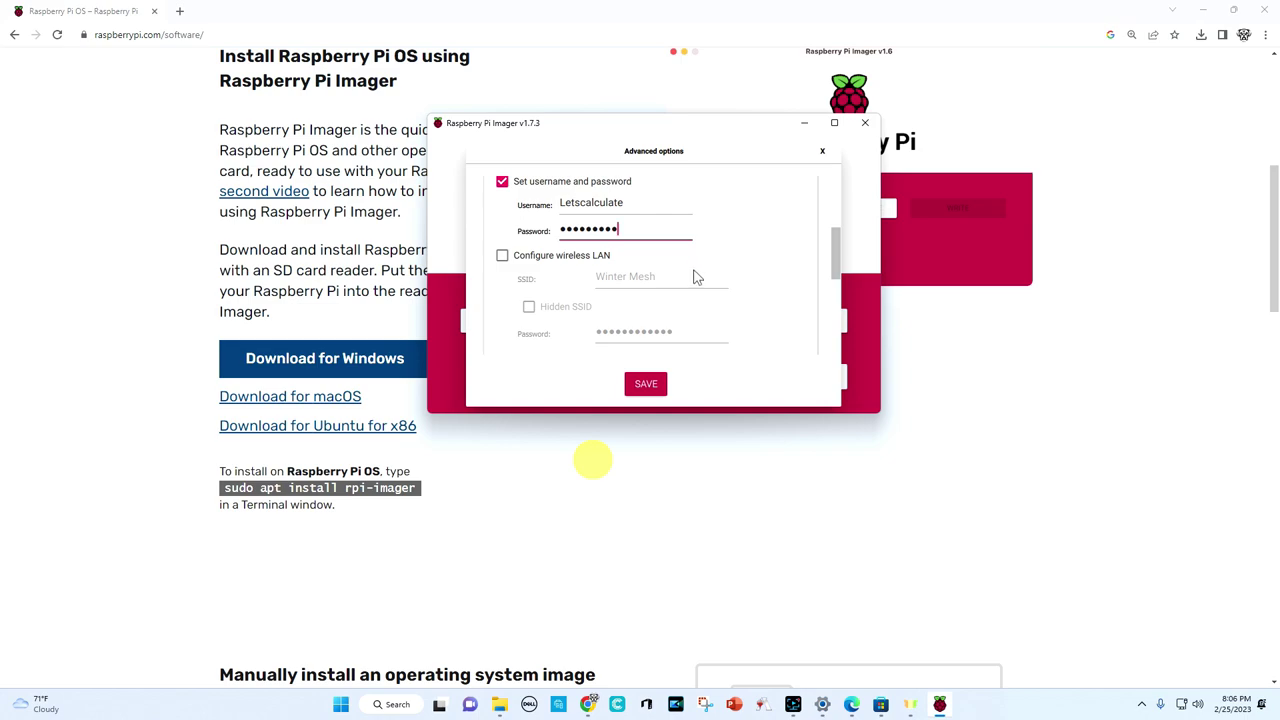
Enable wireless LAN configuration for the Winter Mesh network, leaving it not hidden.
click(502, 256)
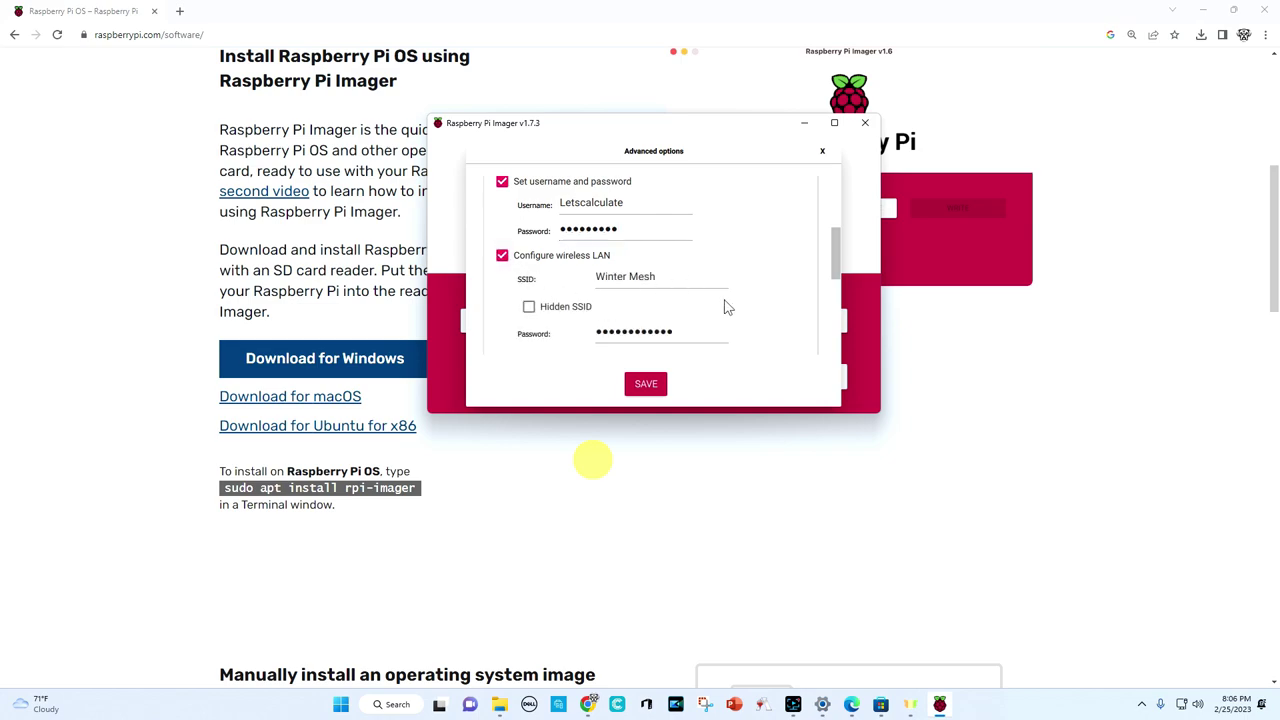
scroll(730, 288, down, 2)
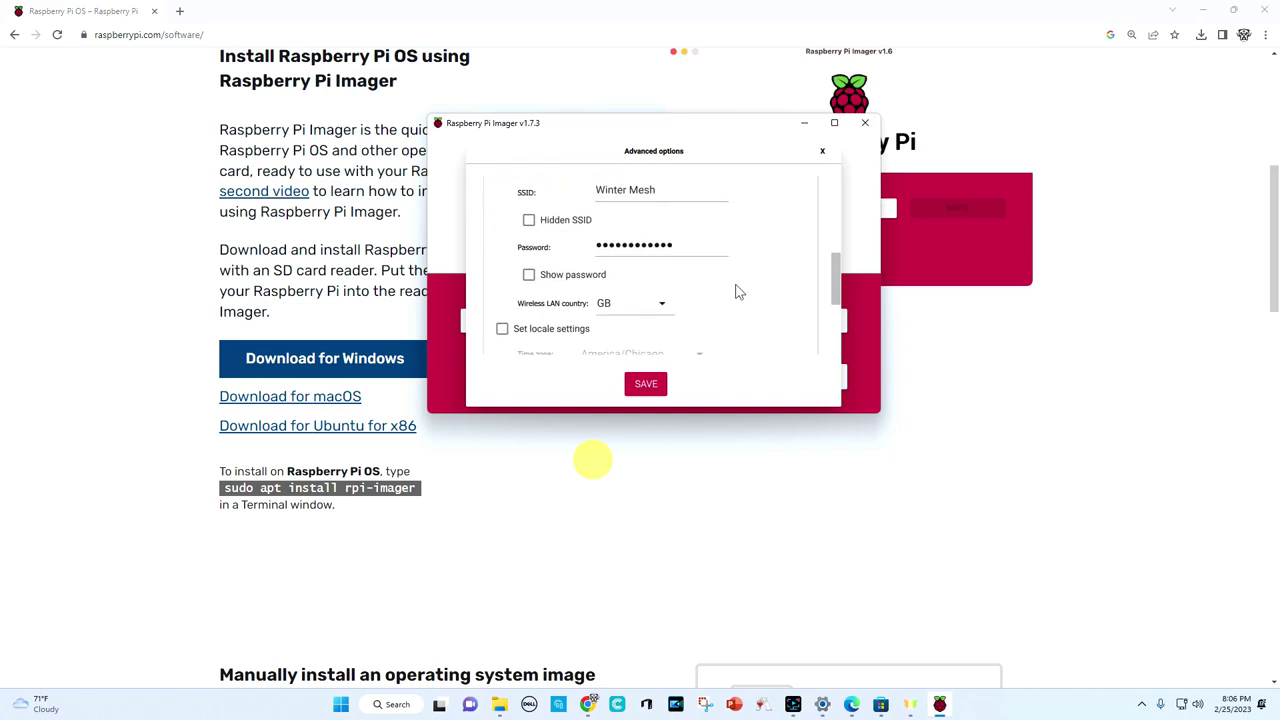
click(528, 220)
click(529, 220)
scroll(711, 286, down, 2)
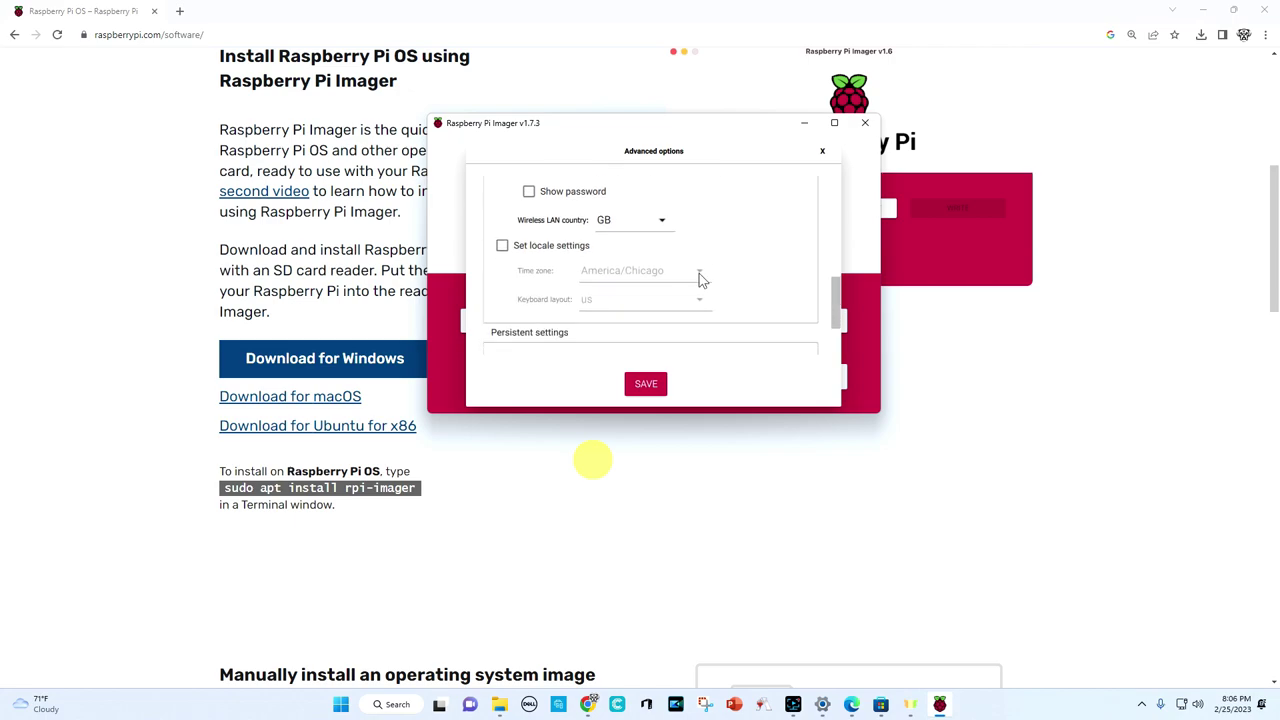
Pick a country code from the Wireless LAN country list.
click(663, 220)
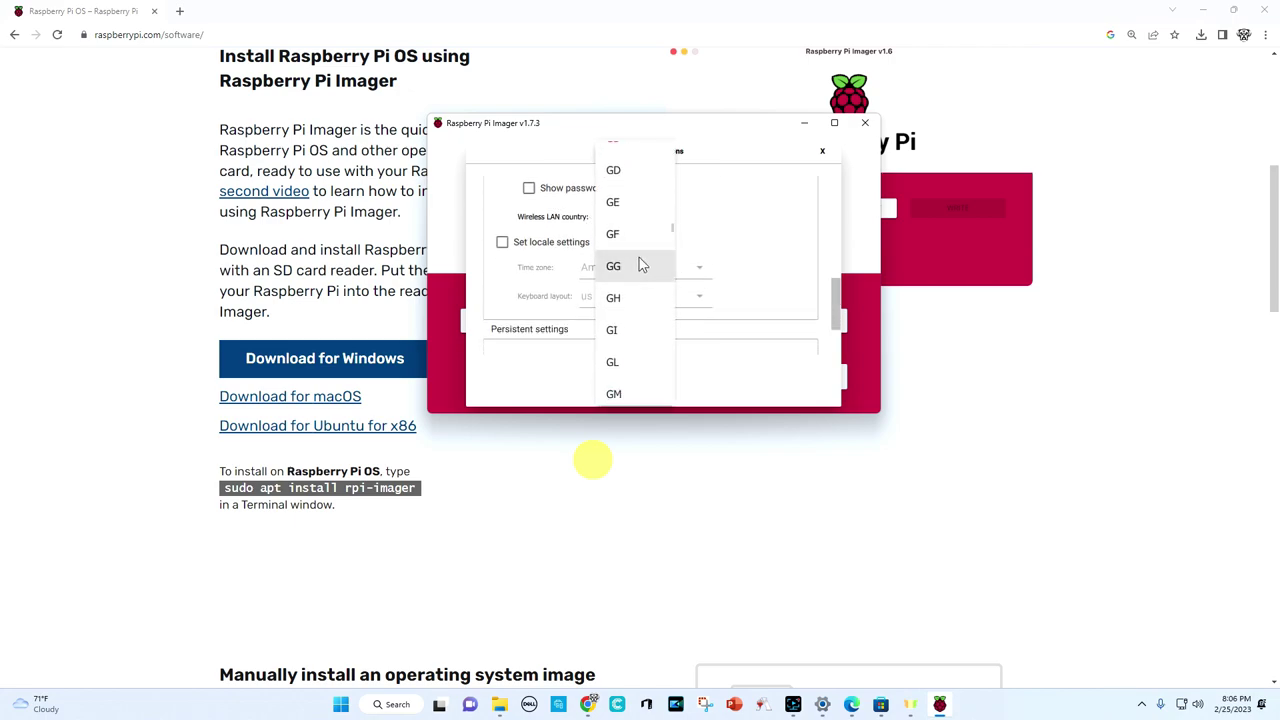
scroll(641, 264, down, 3)
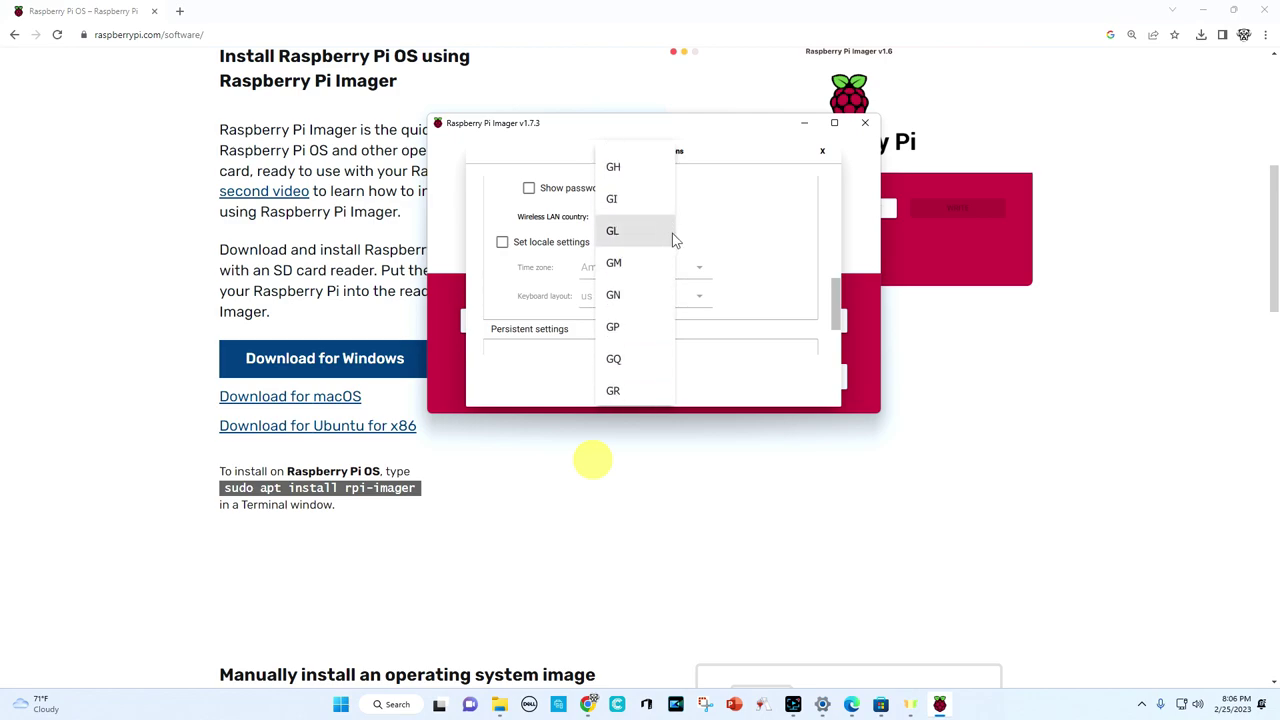
scroll(671, 254, down, 3)
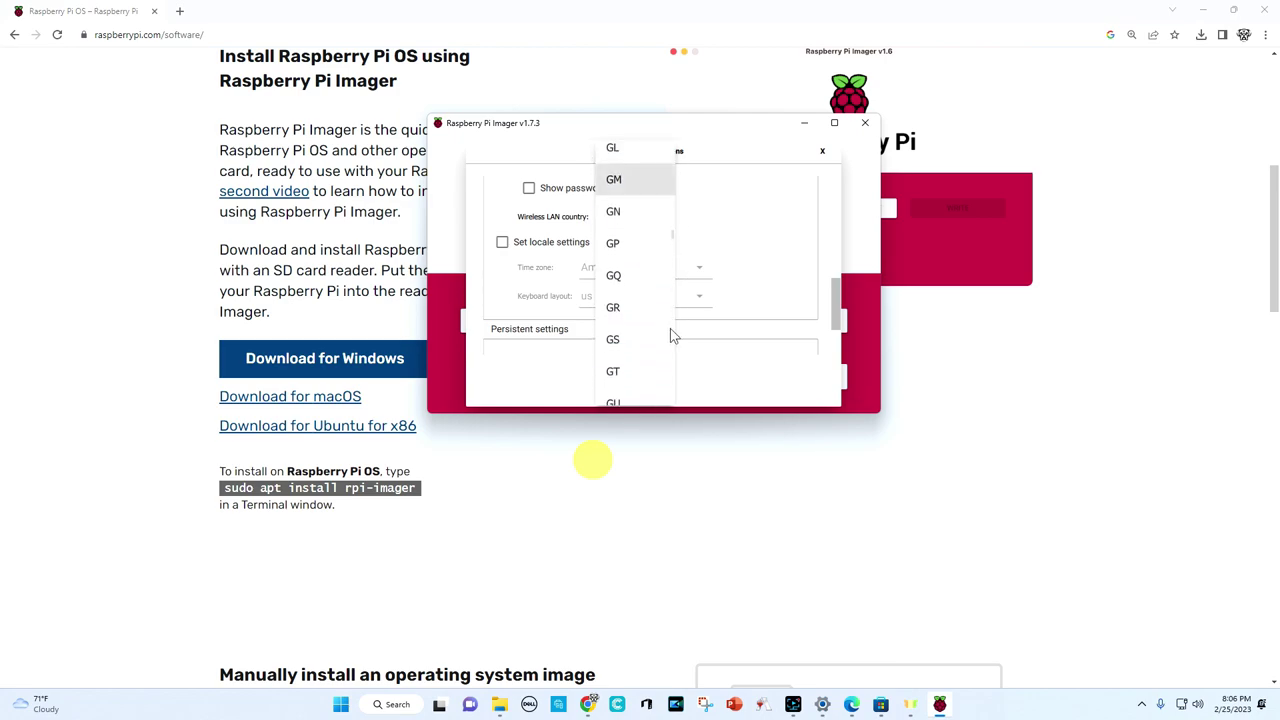
click(641, 273)
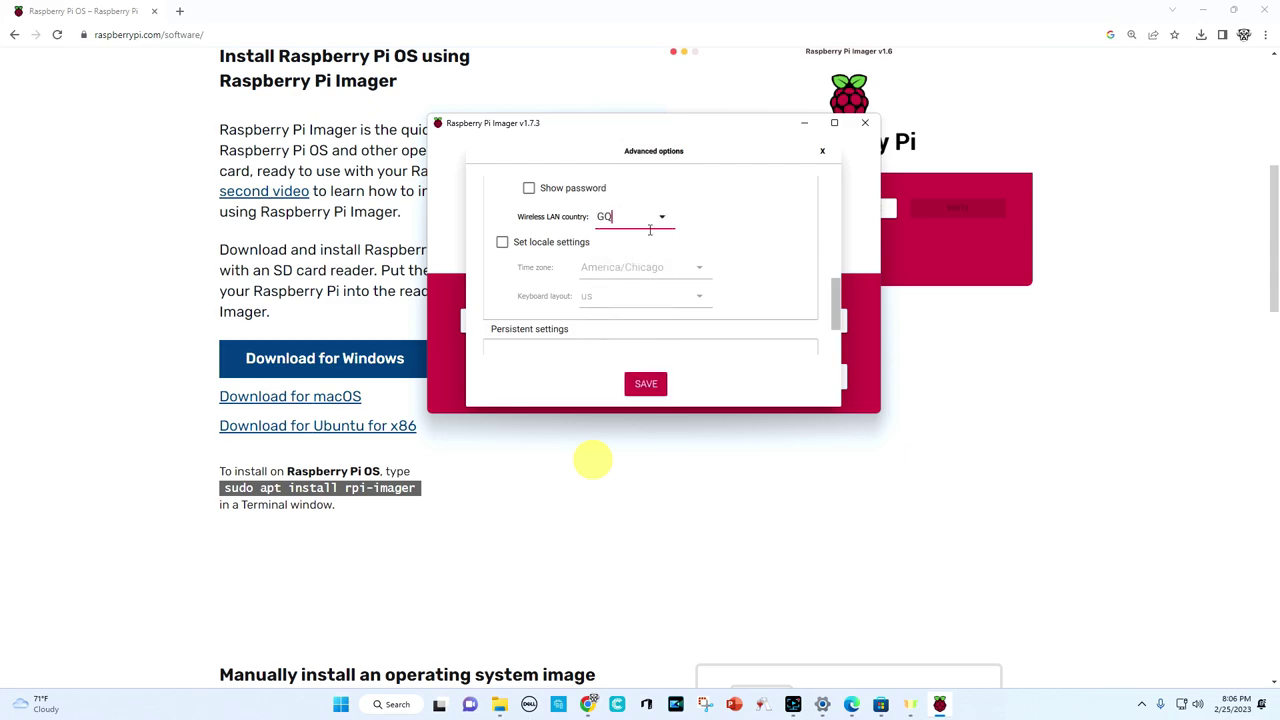
Reselect US as the wireless LAN country and save the advanced options.
click(662, 220)
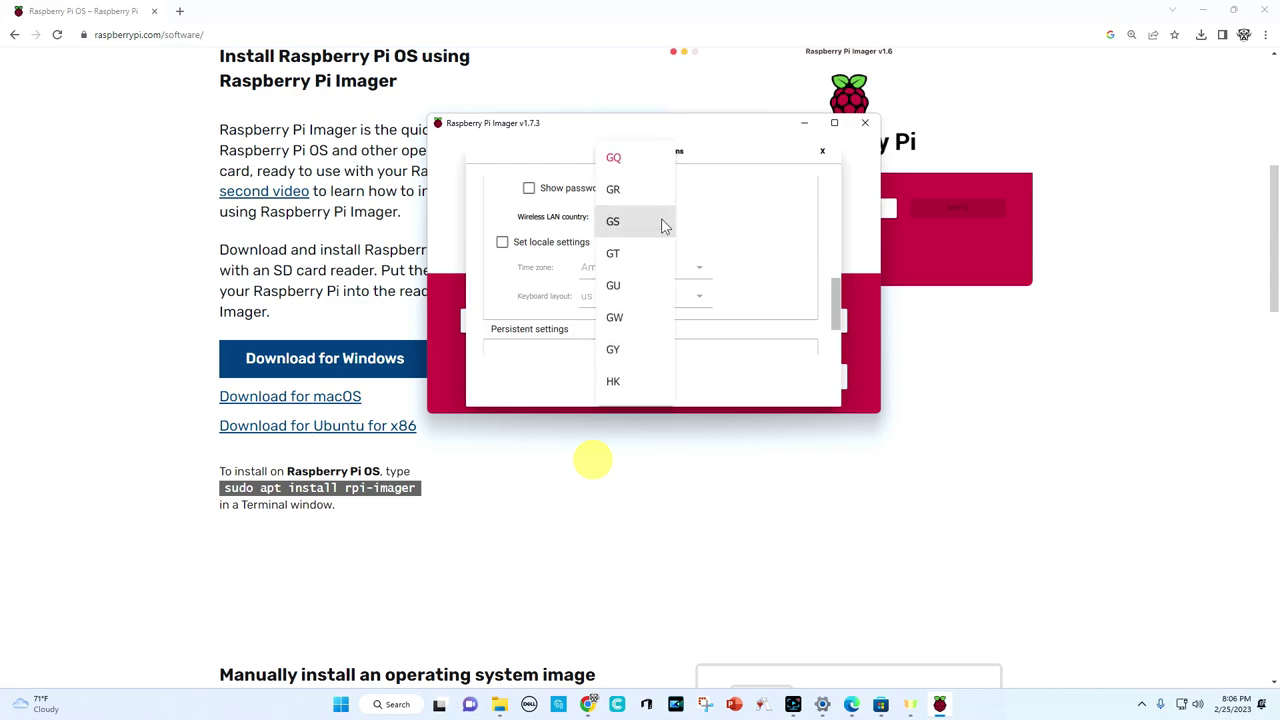
scroll(620, 265, down, 1)
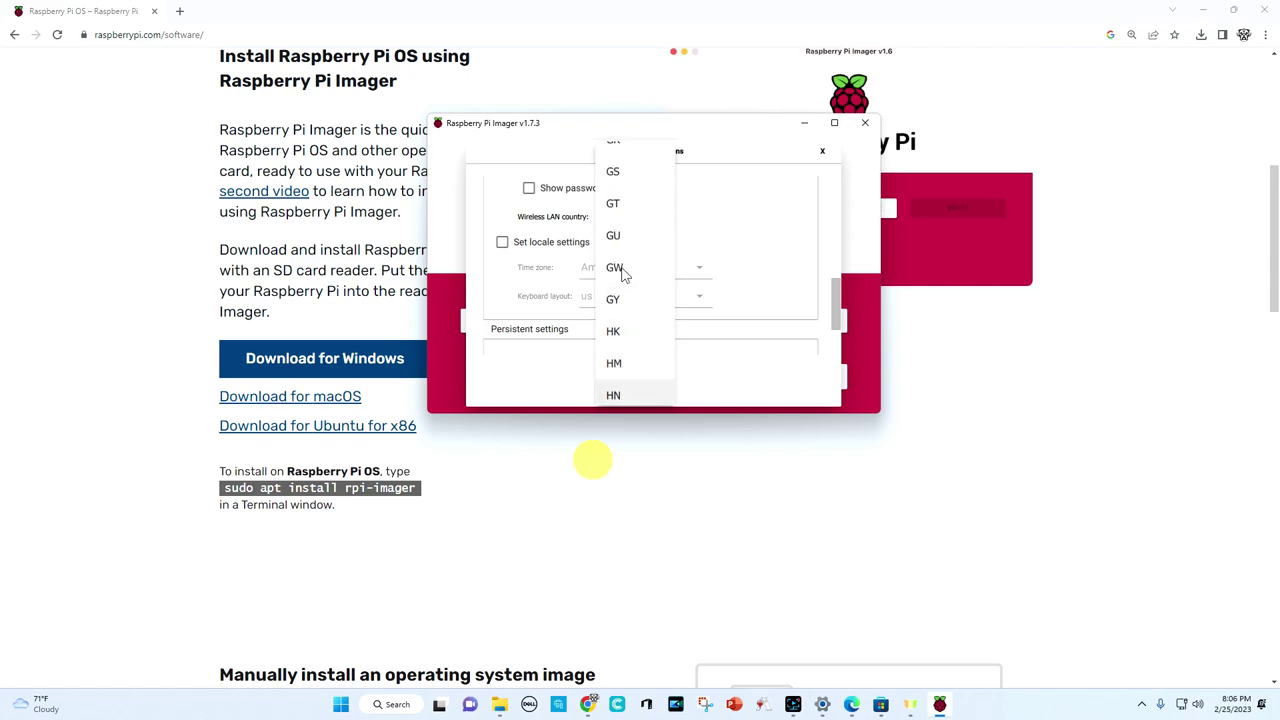
scroll(622, 273, down, 8)
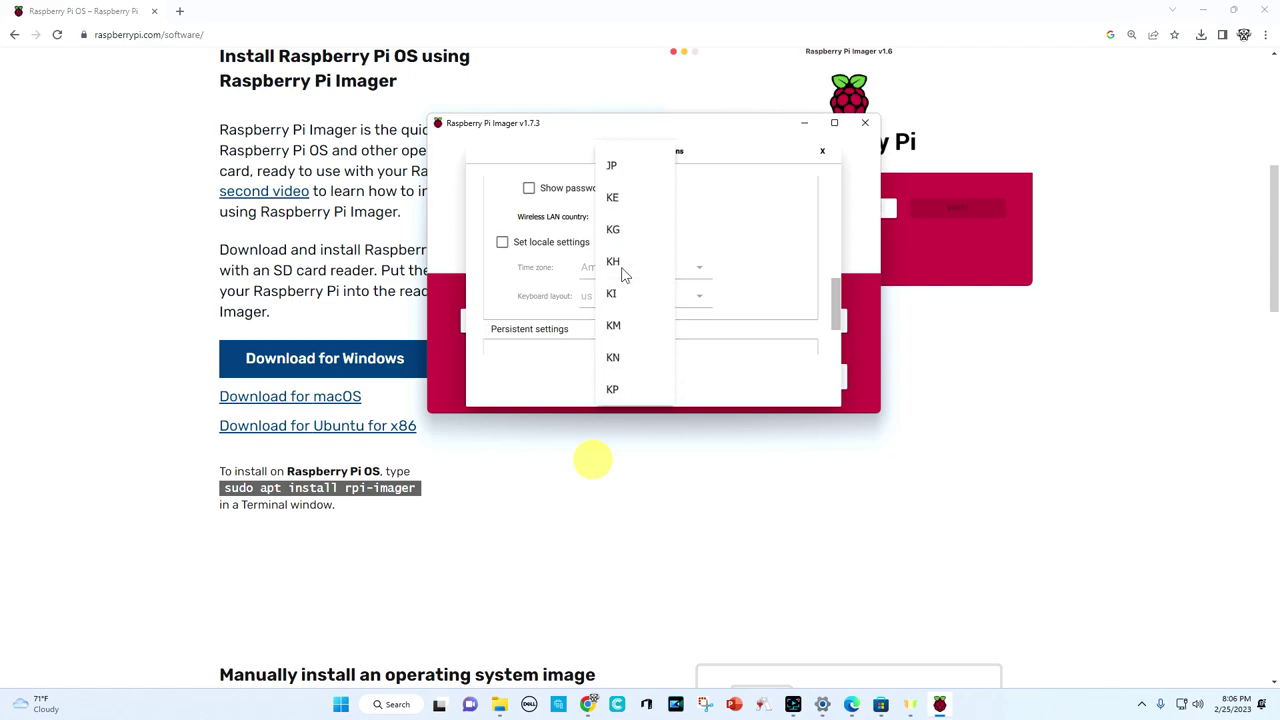
scroll(622, 273, down, 19)
scroll(622, 273, down, 8)
scroll(622, 273, down, 11)
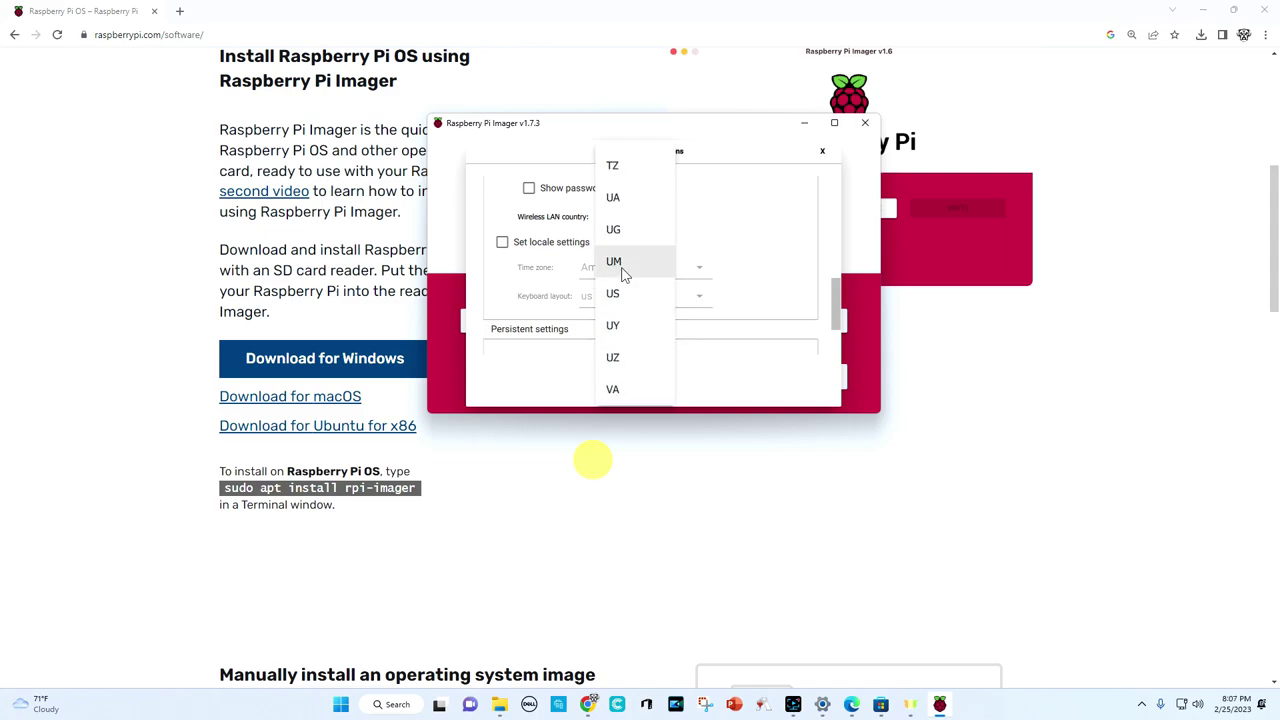
key(Down)
click(622, 296)
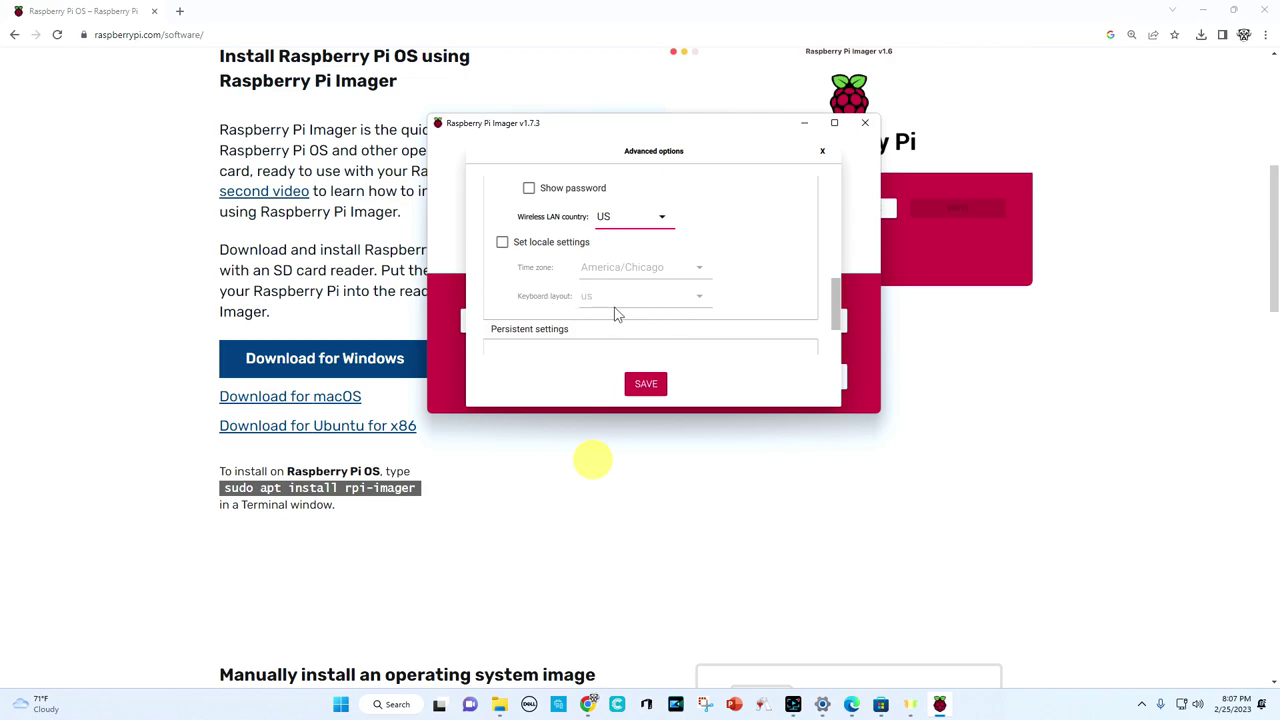
scroll(616, 312, down, 2)
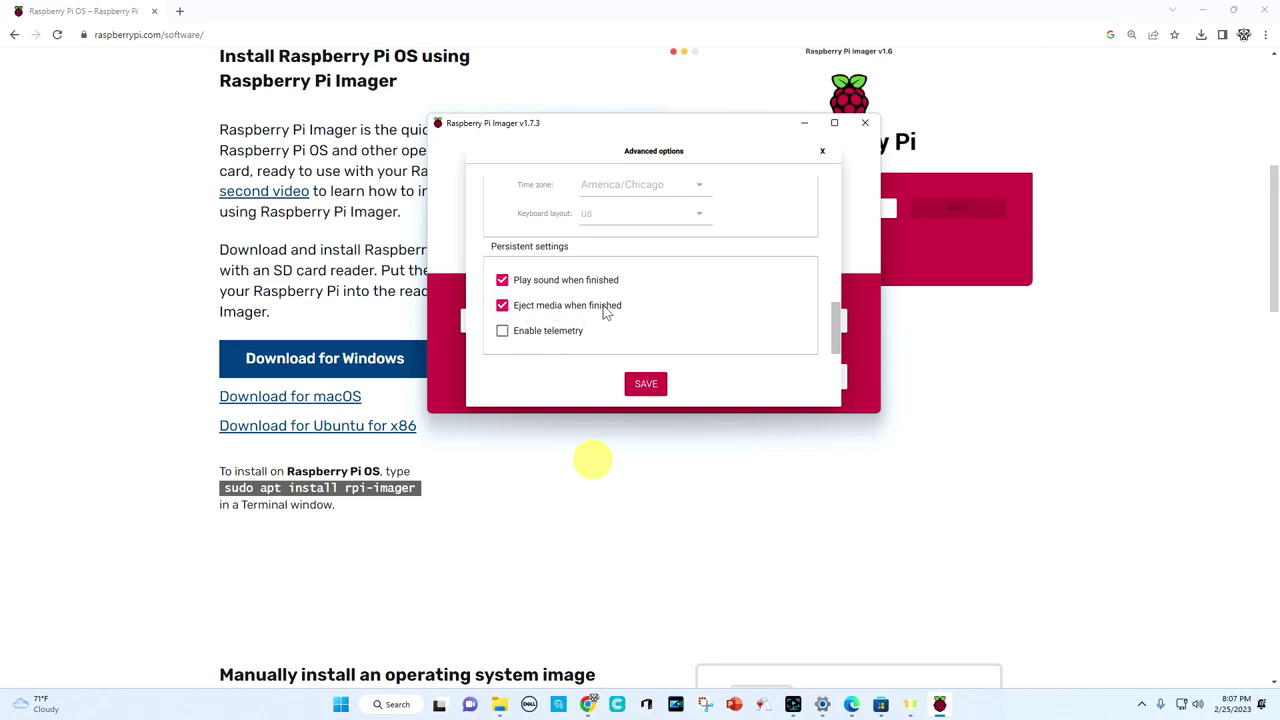
click(646, 384)
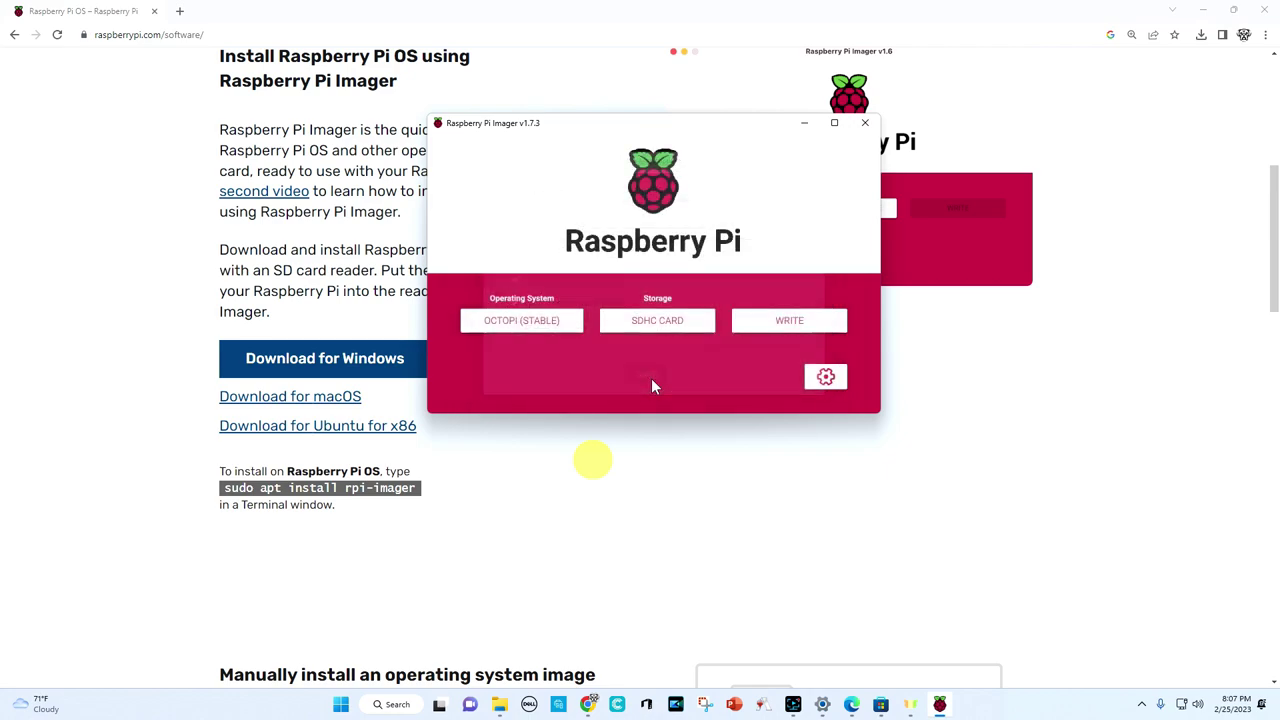
Write the OctoPi image to the SDHC card, confirming that its data will be erased.
click(776, 324)
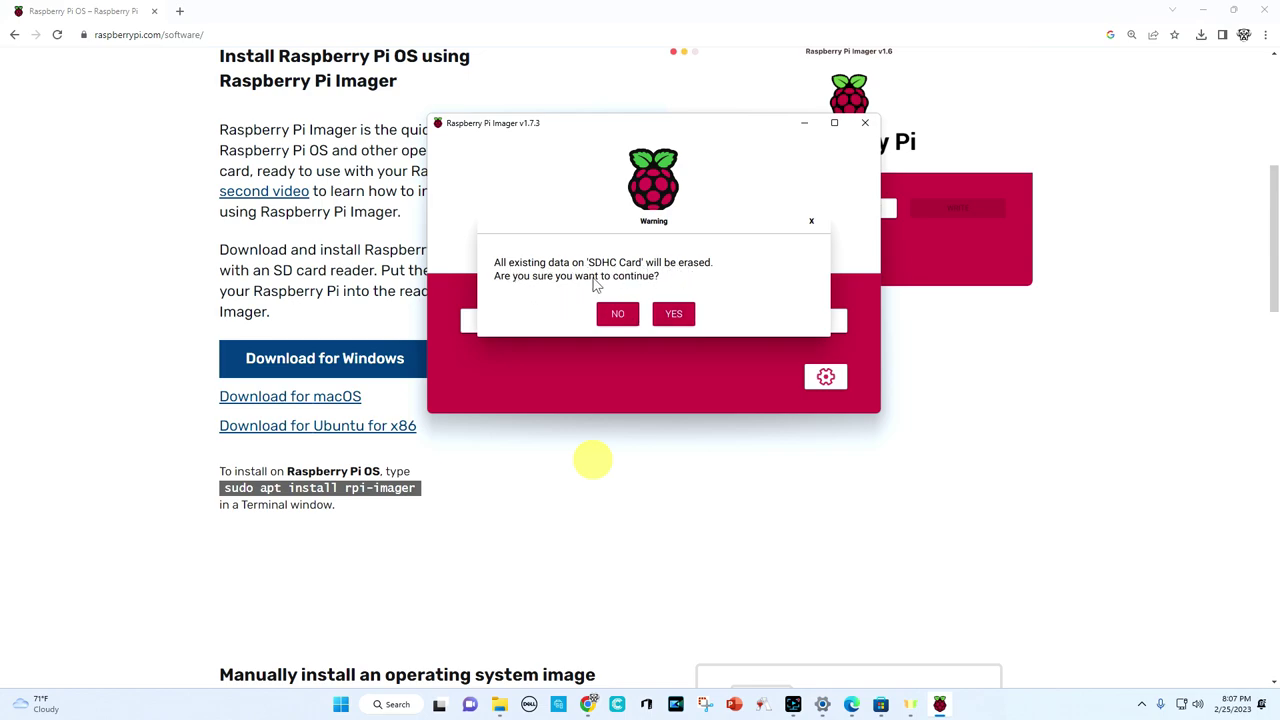
click(673, 315)
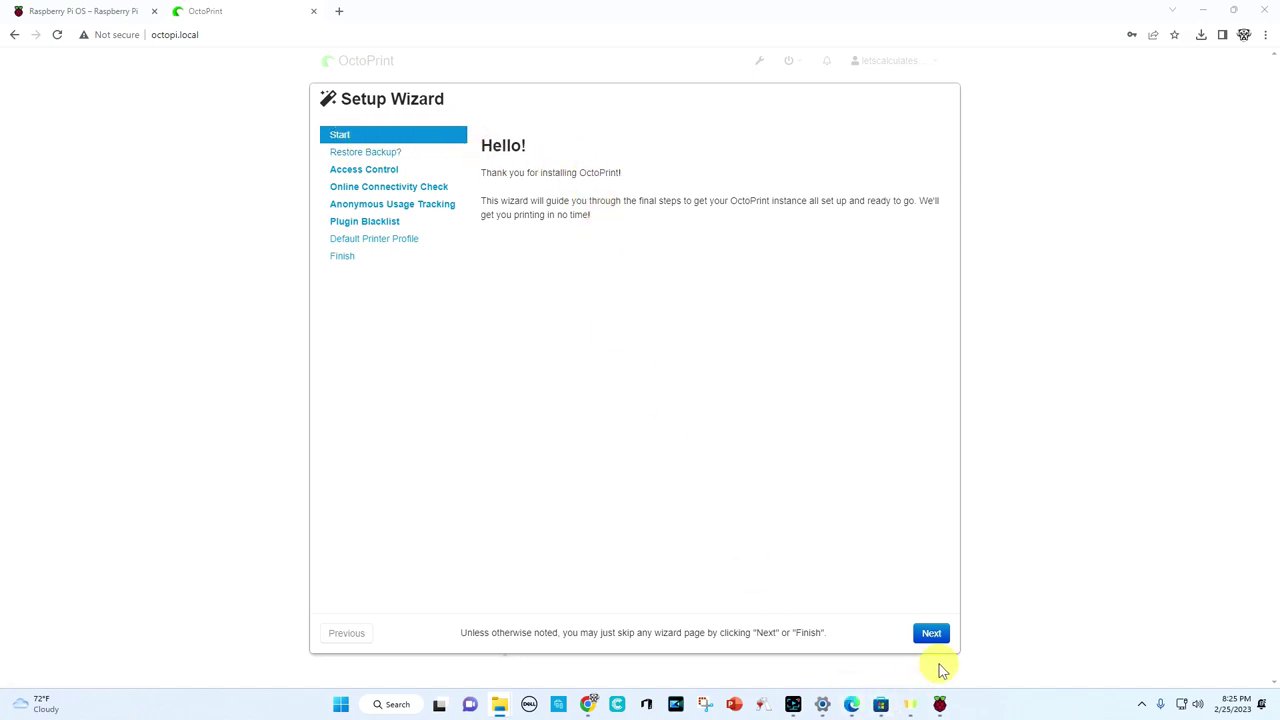
Advance the wizard past the Start, Restore Backup and Access Control pages.
click(932, 634)
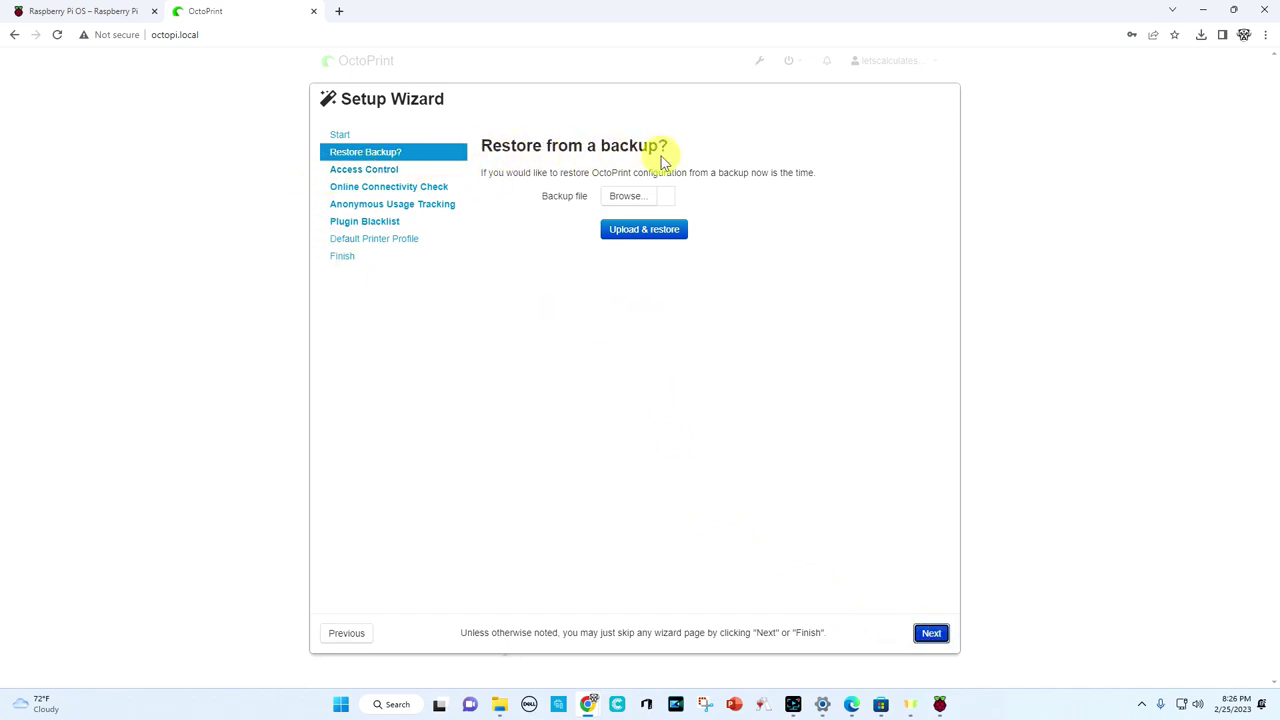
click(931, 633)
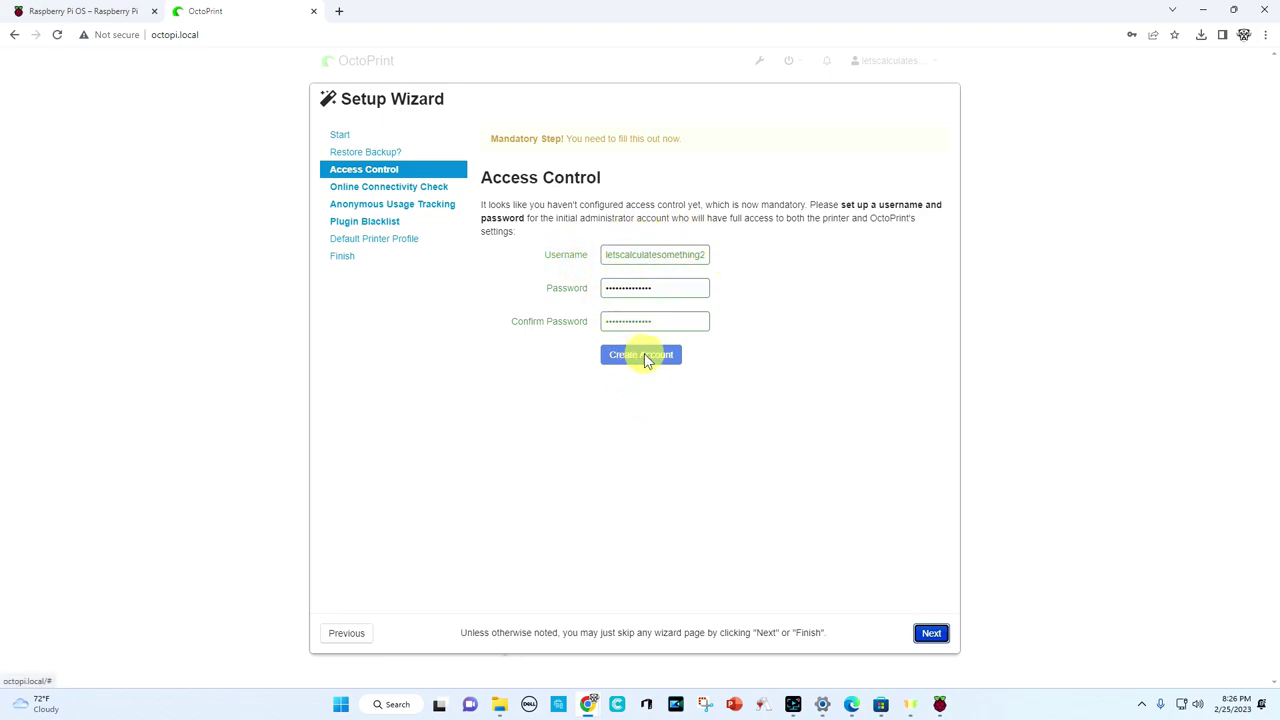
click(932, 634)
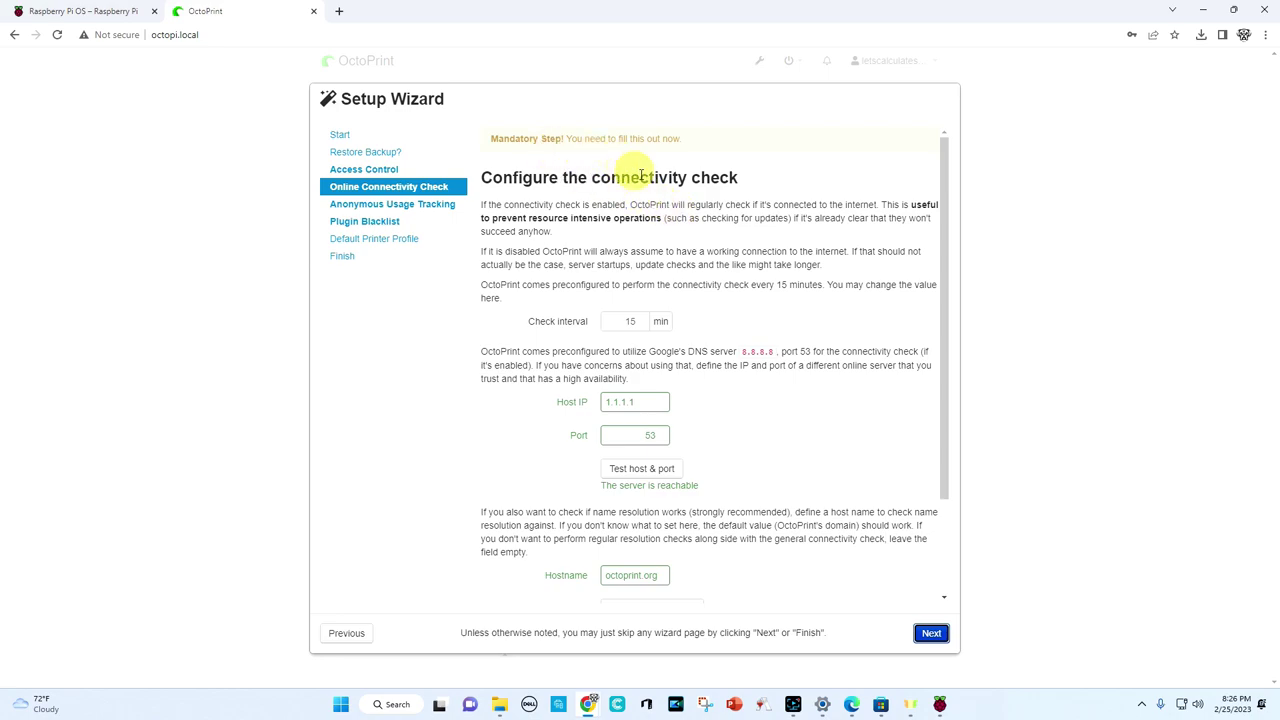
Continue past the connectivity check and disable anonymous usage tracking.
scroll(755, 402, down, 1)
scroll(755, 402, down, 1)
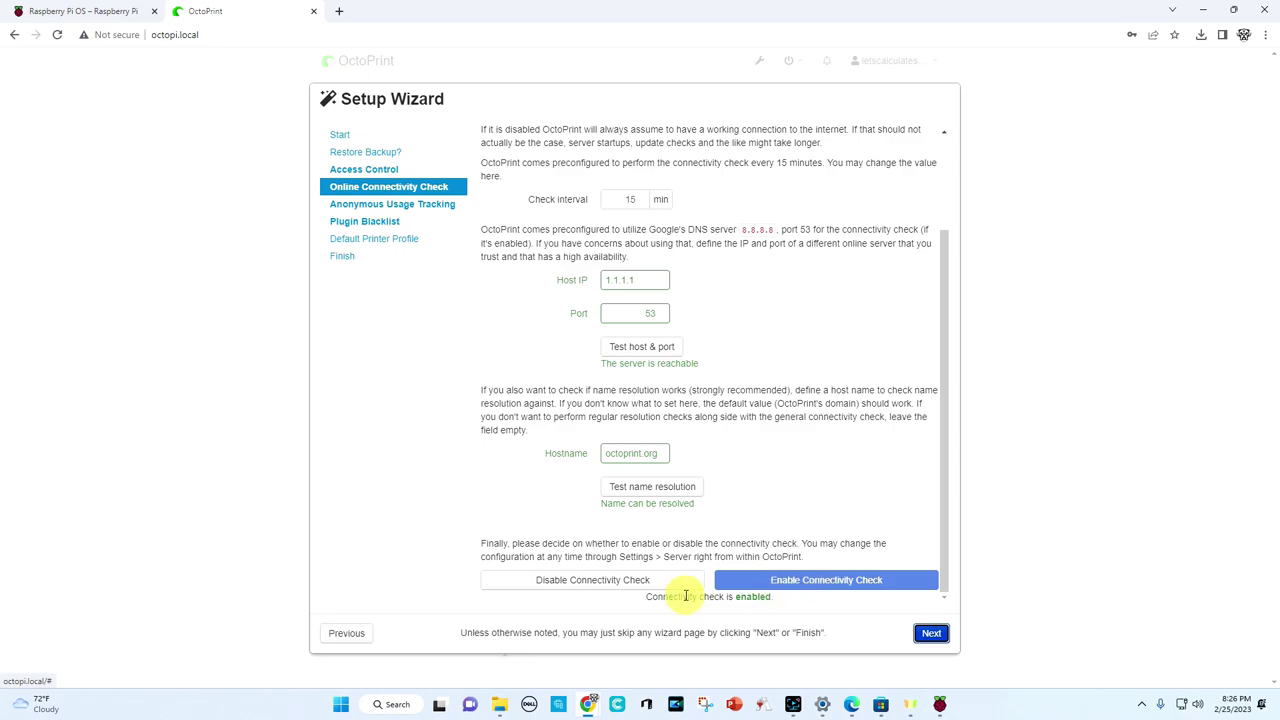
click(936, 634)
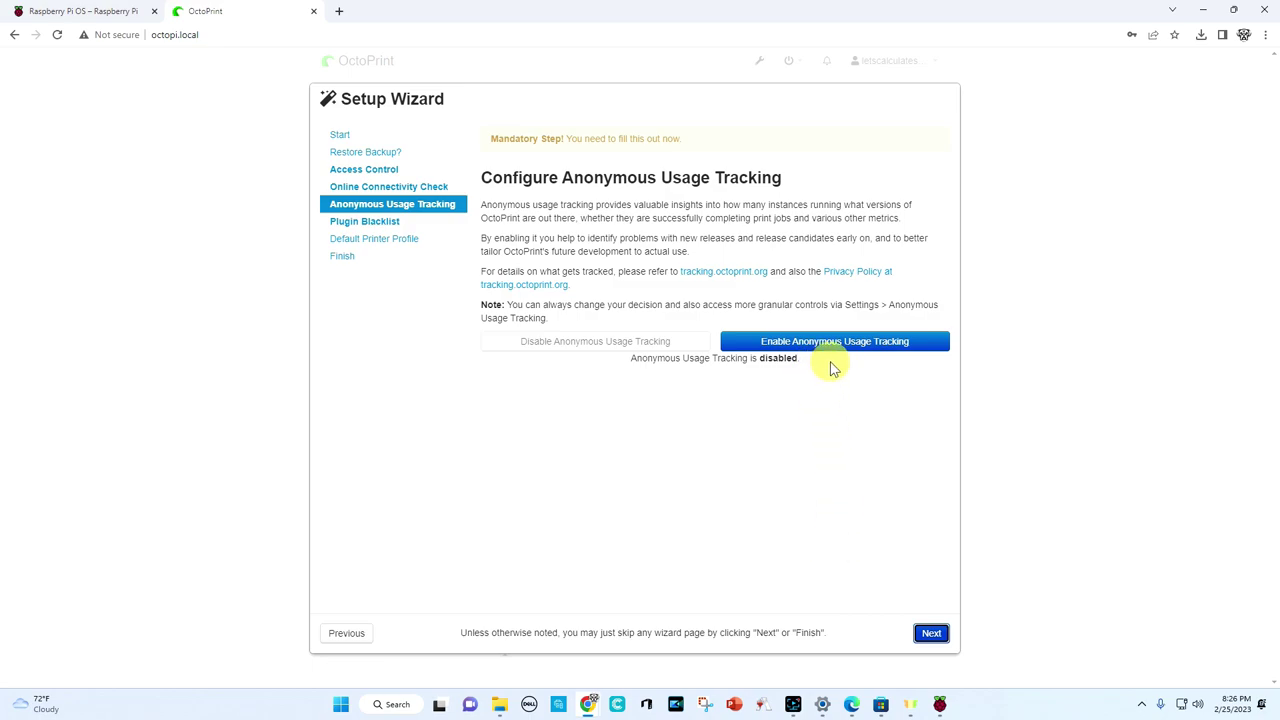
click(628, 343)
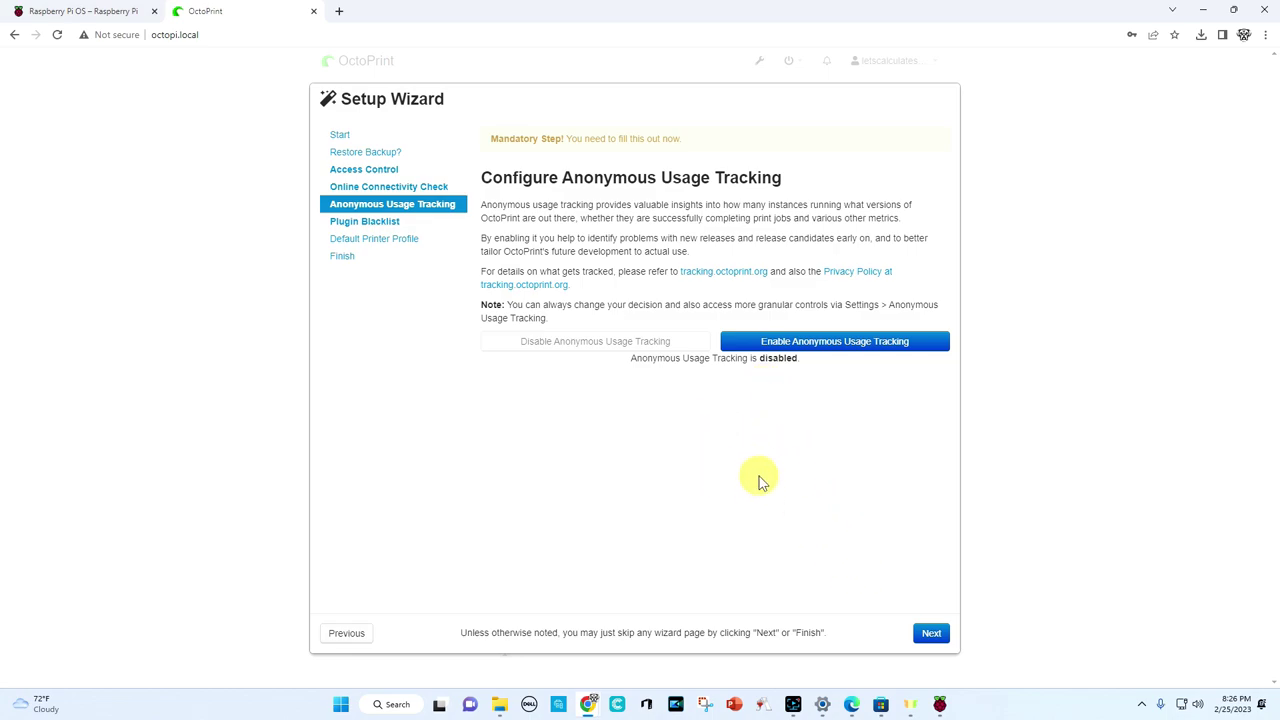
click(936, 635)
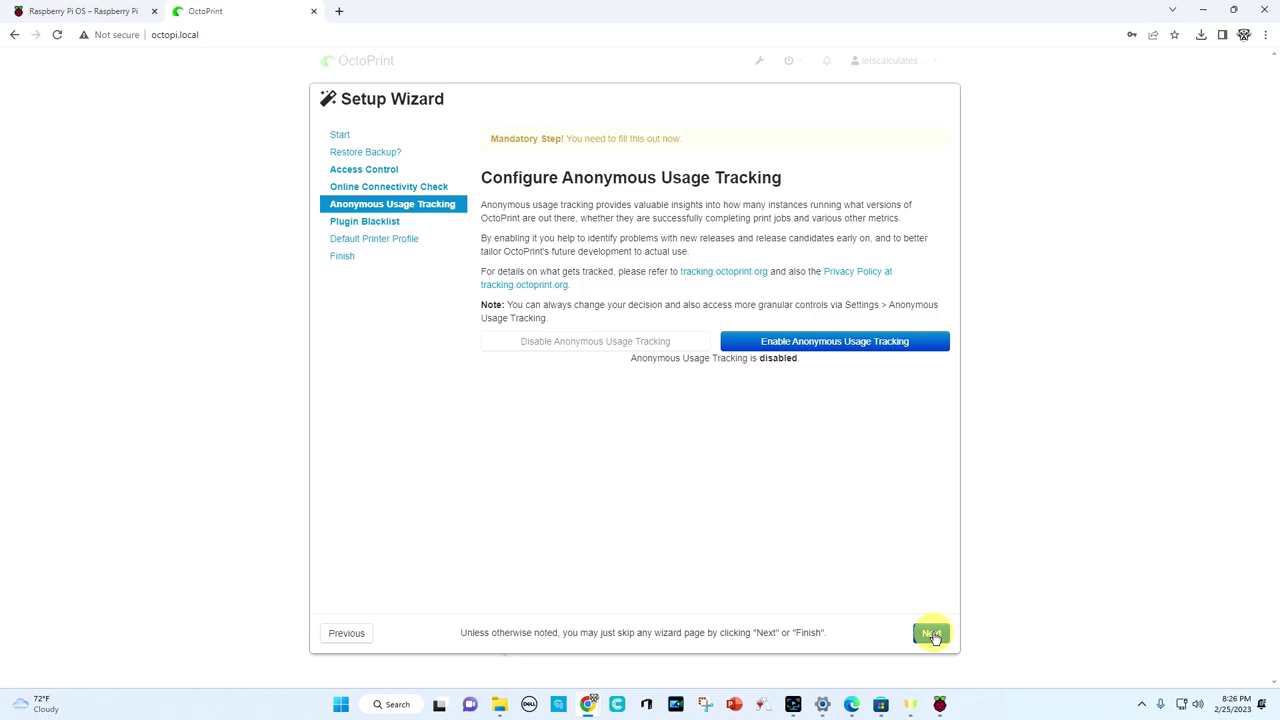
Disable plugin blacklist processing and advance to the Default Printer Profile page.
click(933, 635)
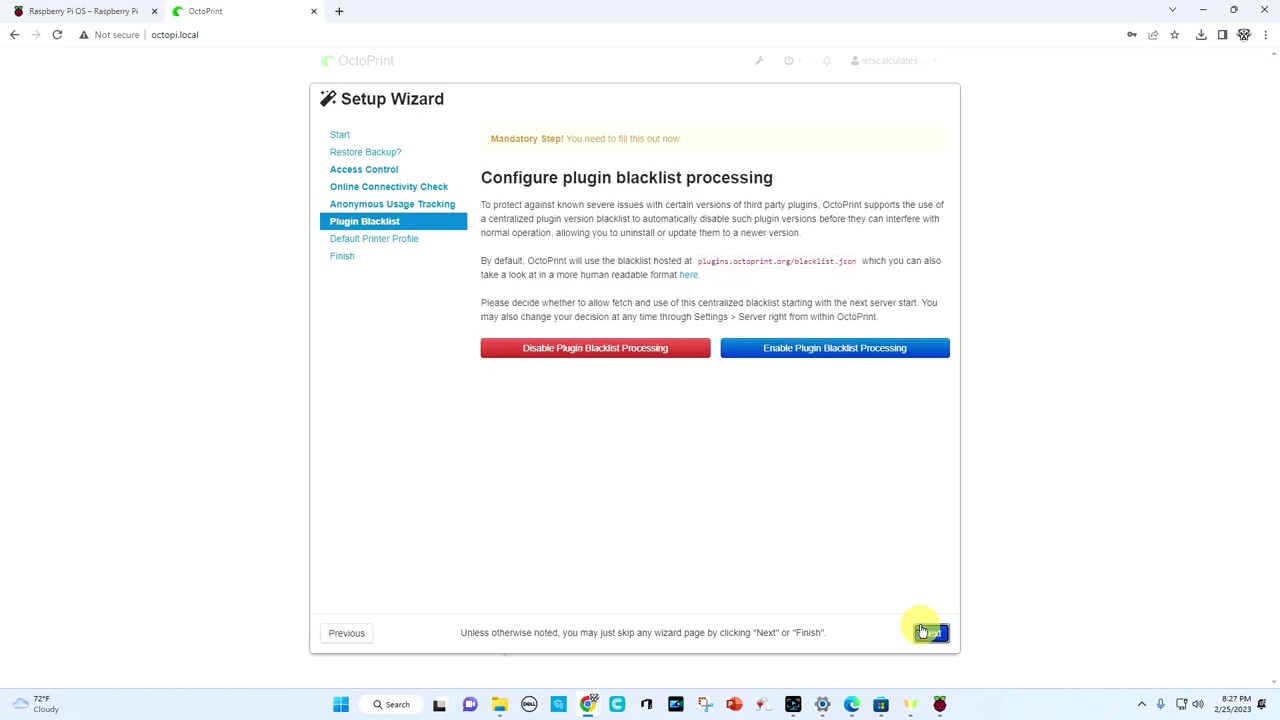
click(615, 353)
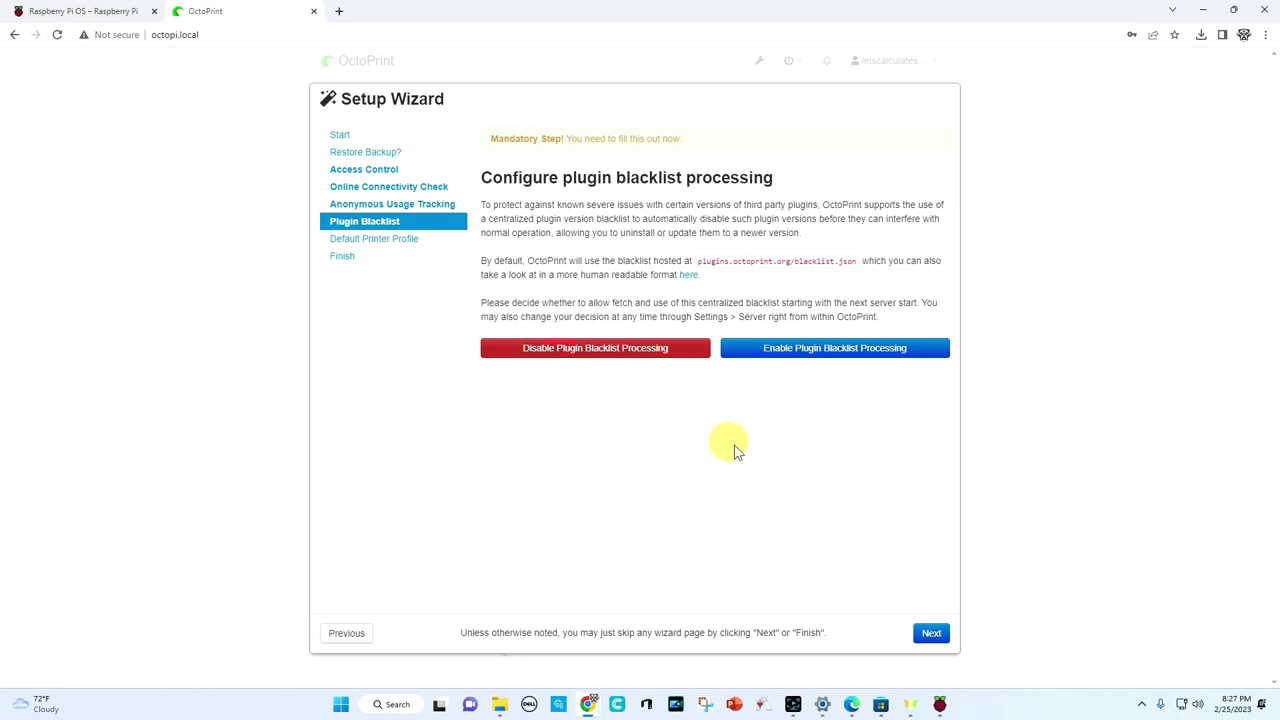
click(929, 634)
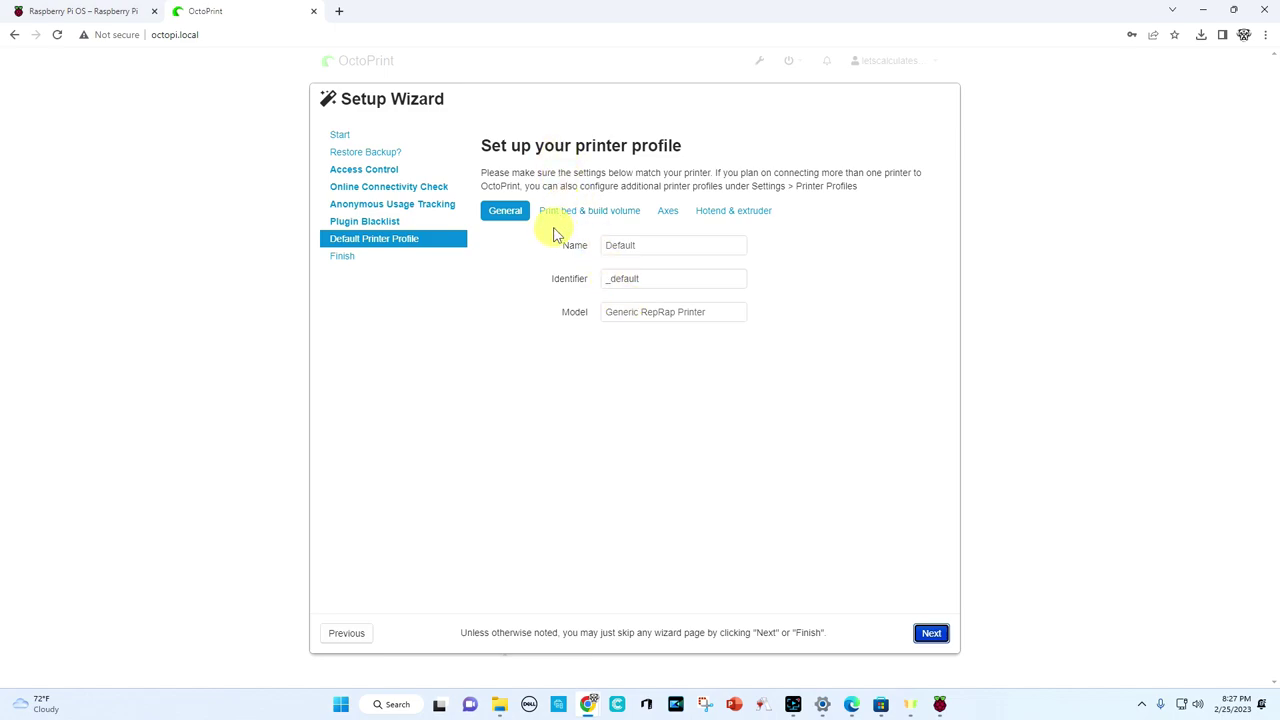
Rename the printer profile from Default to Ender S1 Pro.
click(655, 246)
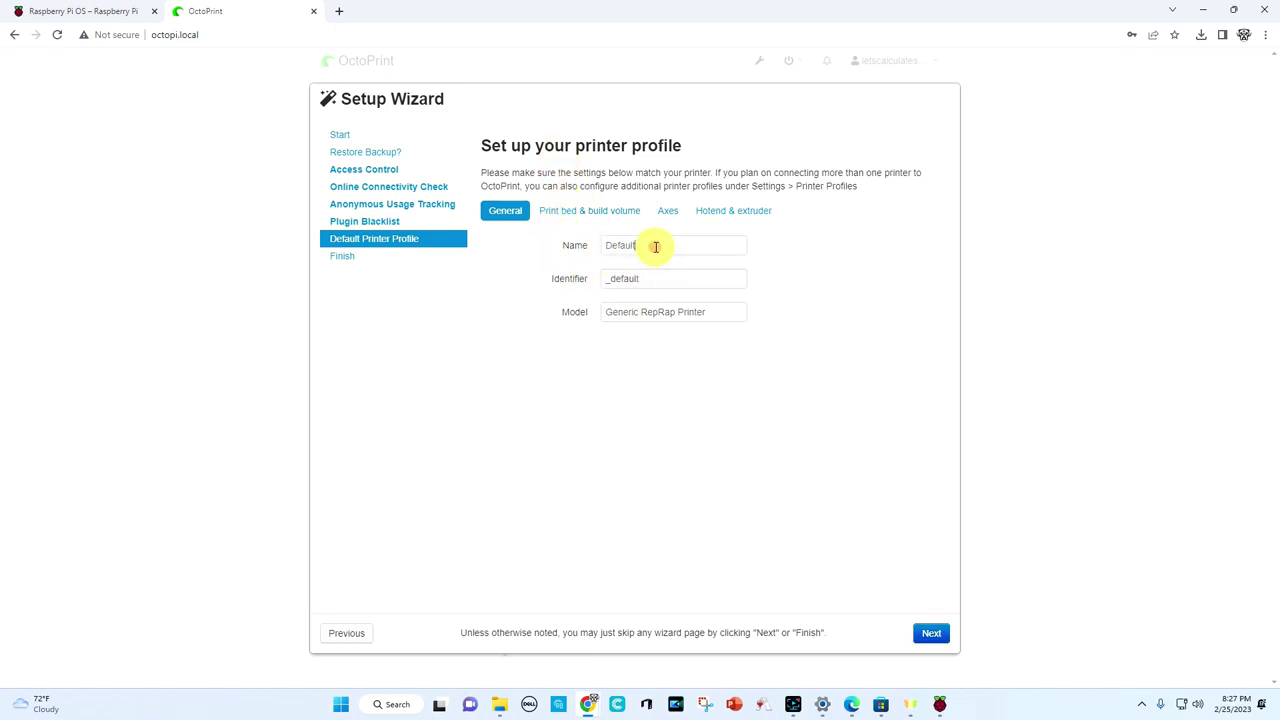
drag(655, 245, 586, 249)
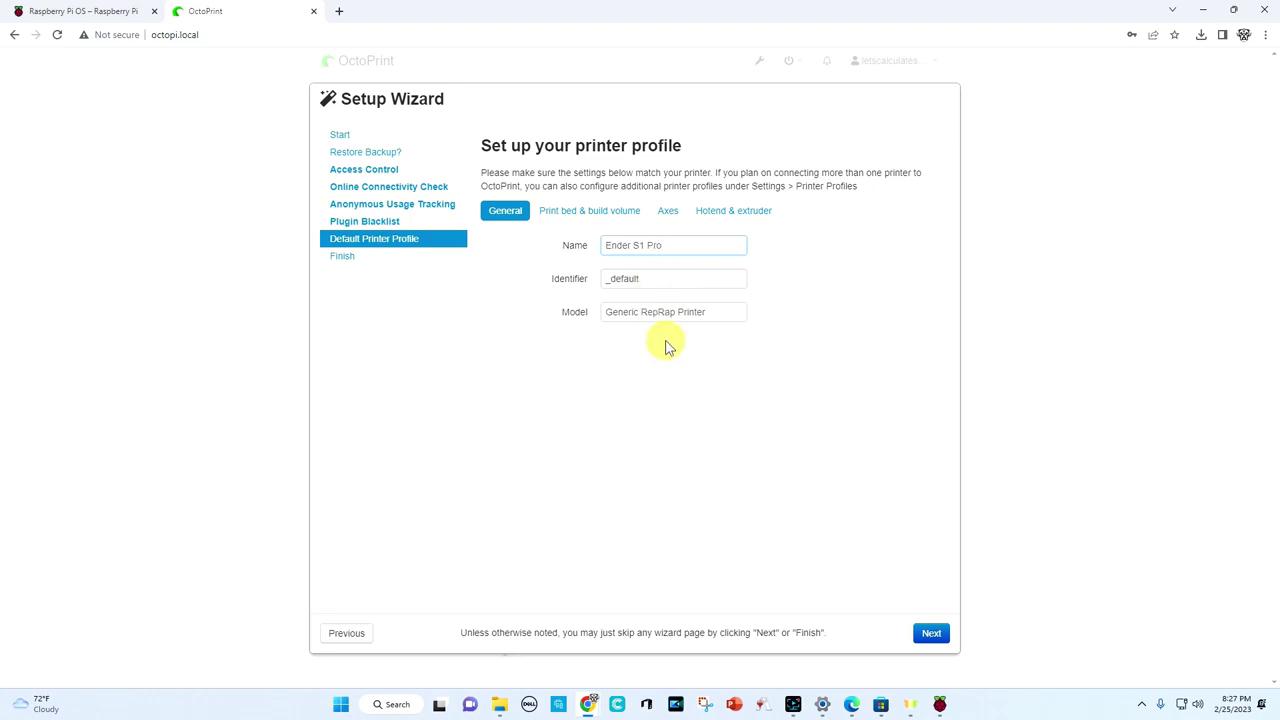
click(780, 381)
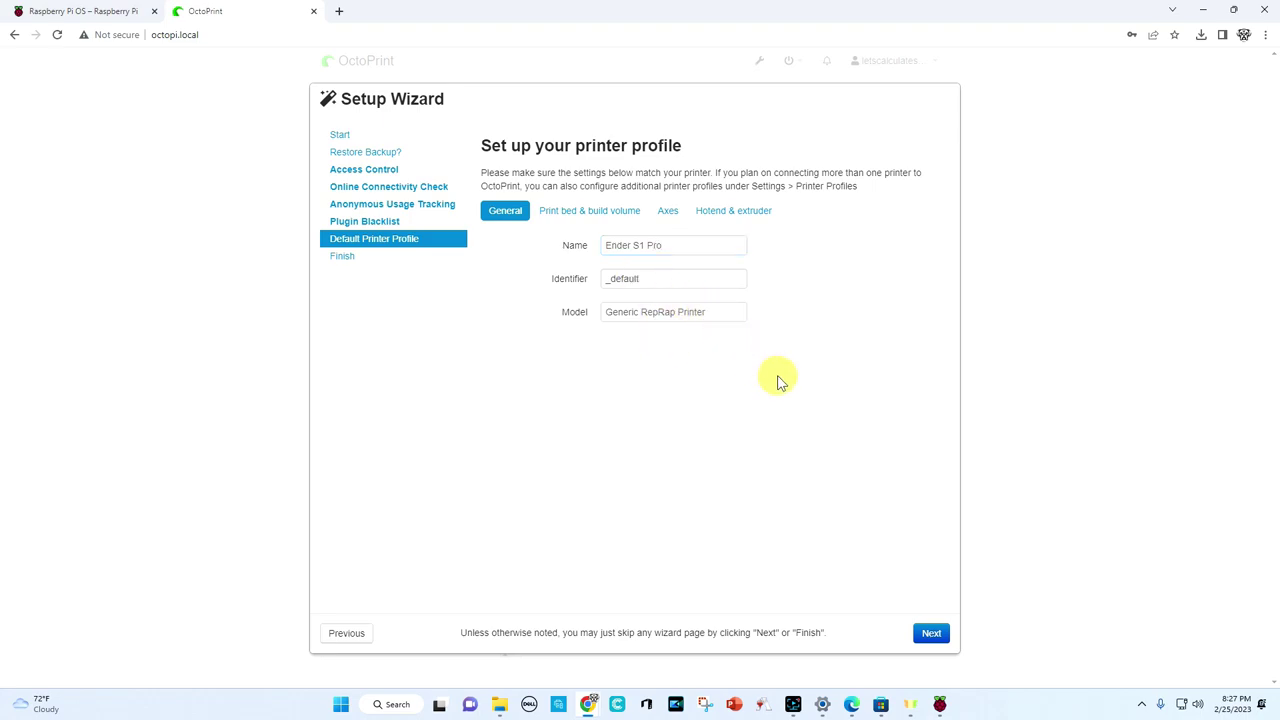
Change the printer model from Generic RepRap Printer to S1 Pro and continue.
click(714, 313)
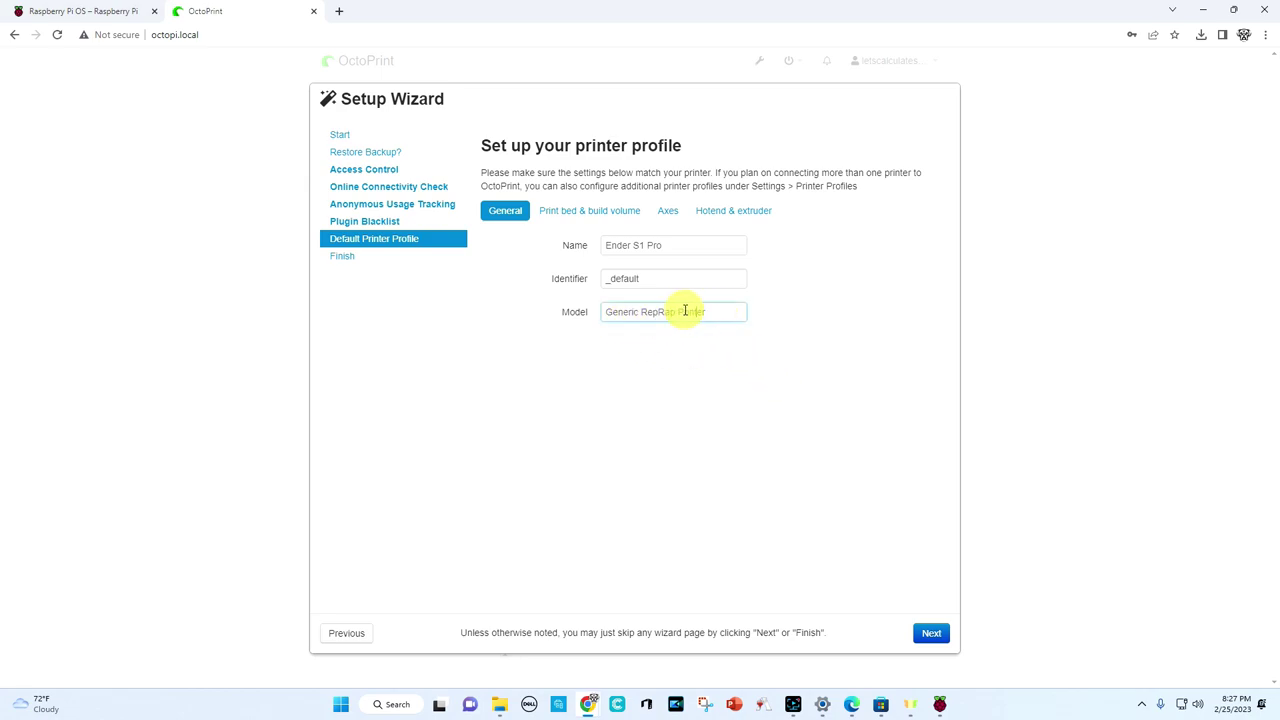
drag(714, 313, 608, 314)
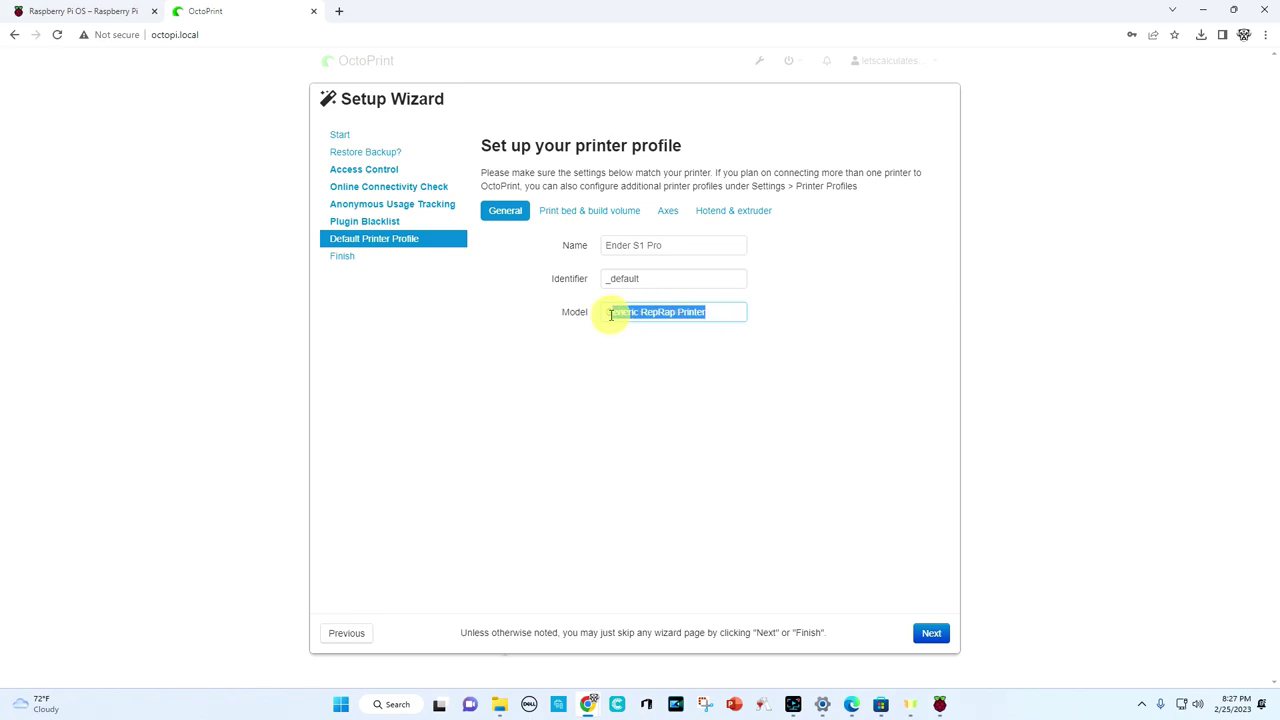
text(S1 Pro)
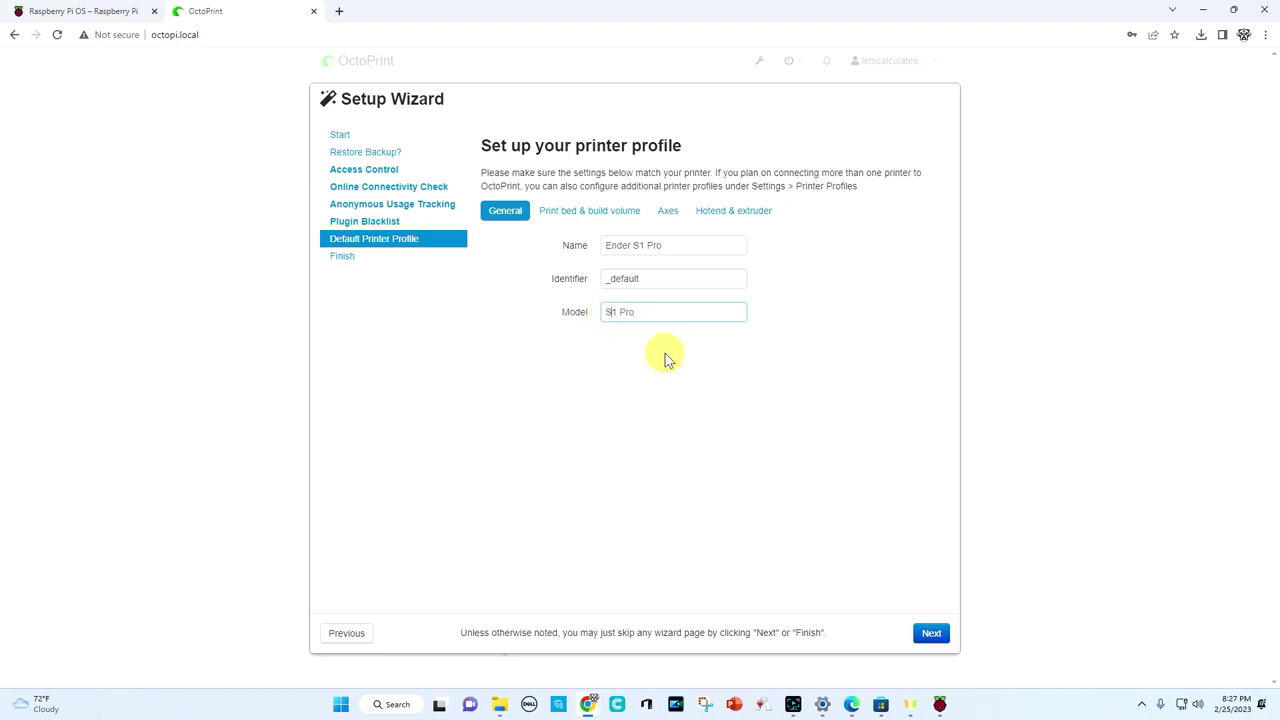
click(929, 634)
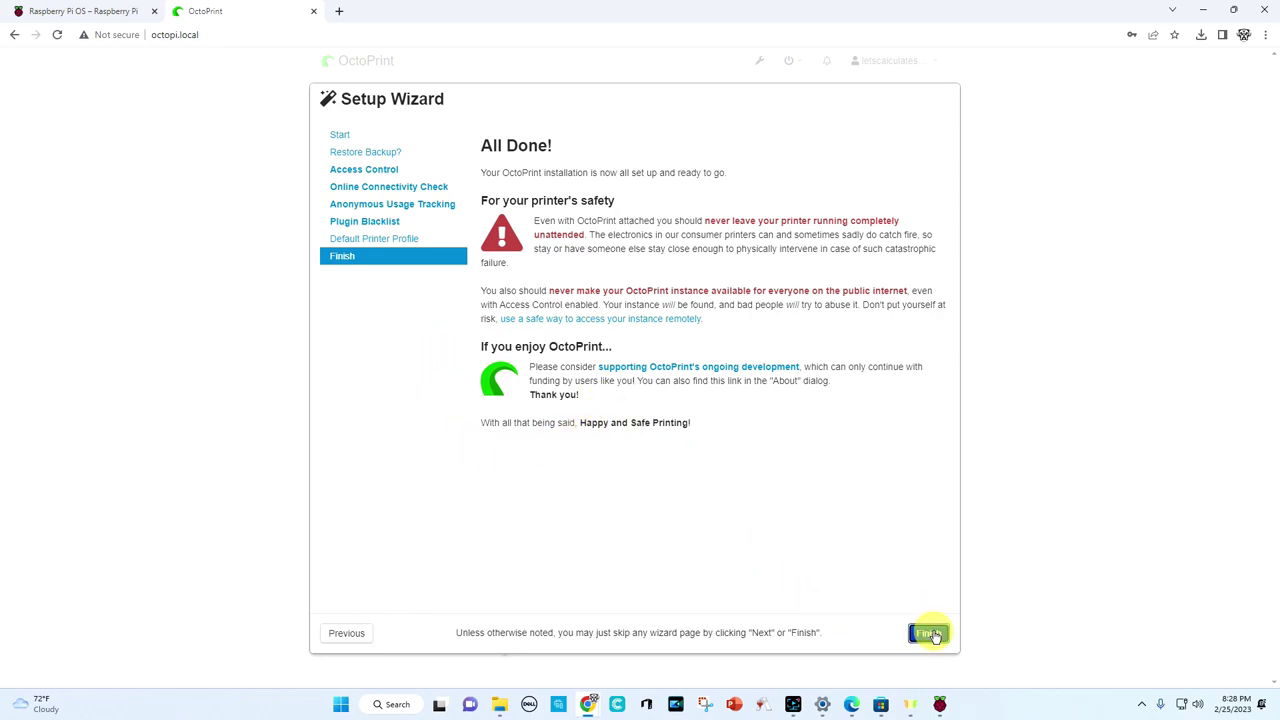
Finish the setup wizard, landing on OctoPrint's login page at octopi.local.
click(929, 633)
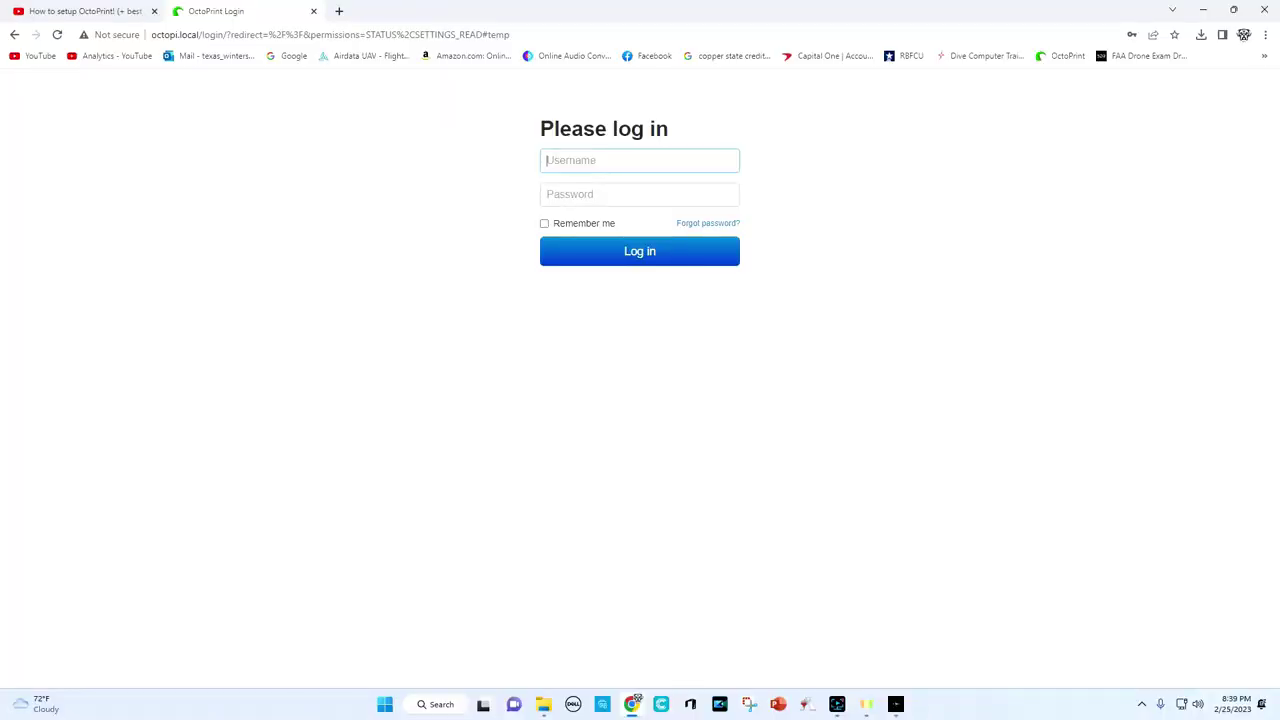
Log in to OctoPrint using the saved Chrome autofill credentials.
click(587, 162)
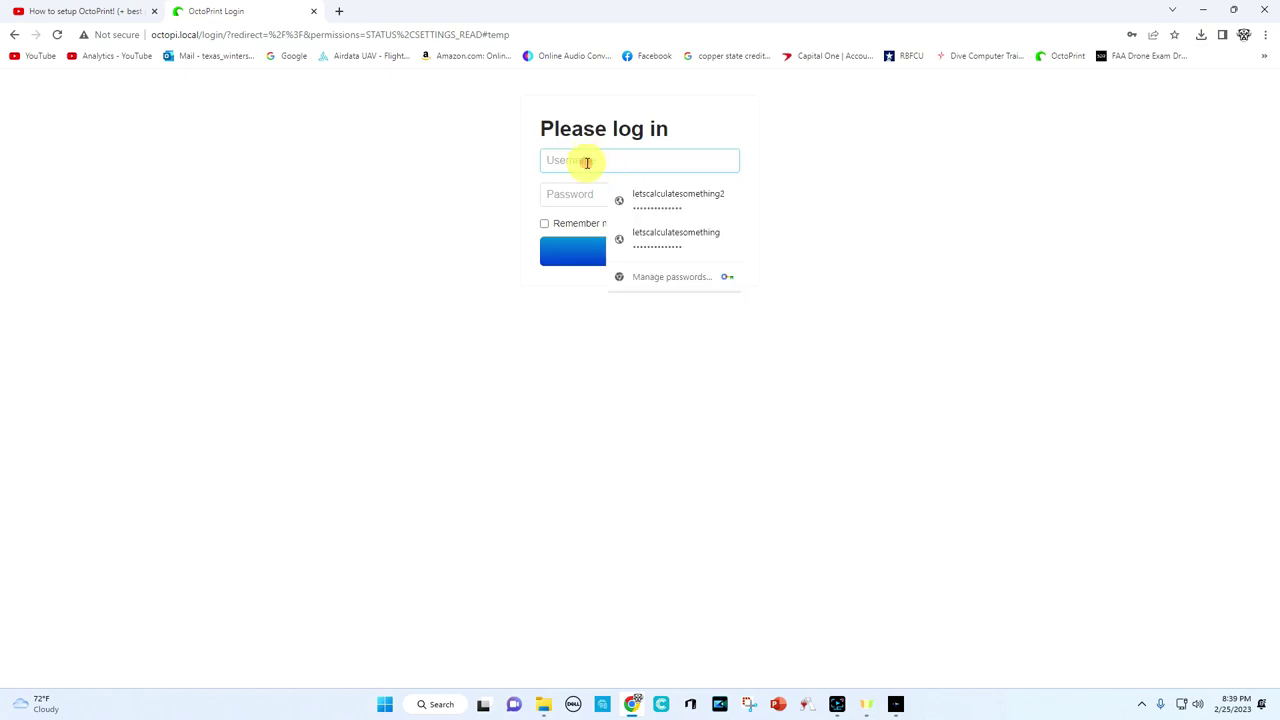
click(663, 242)
click(653, 256)
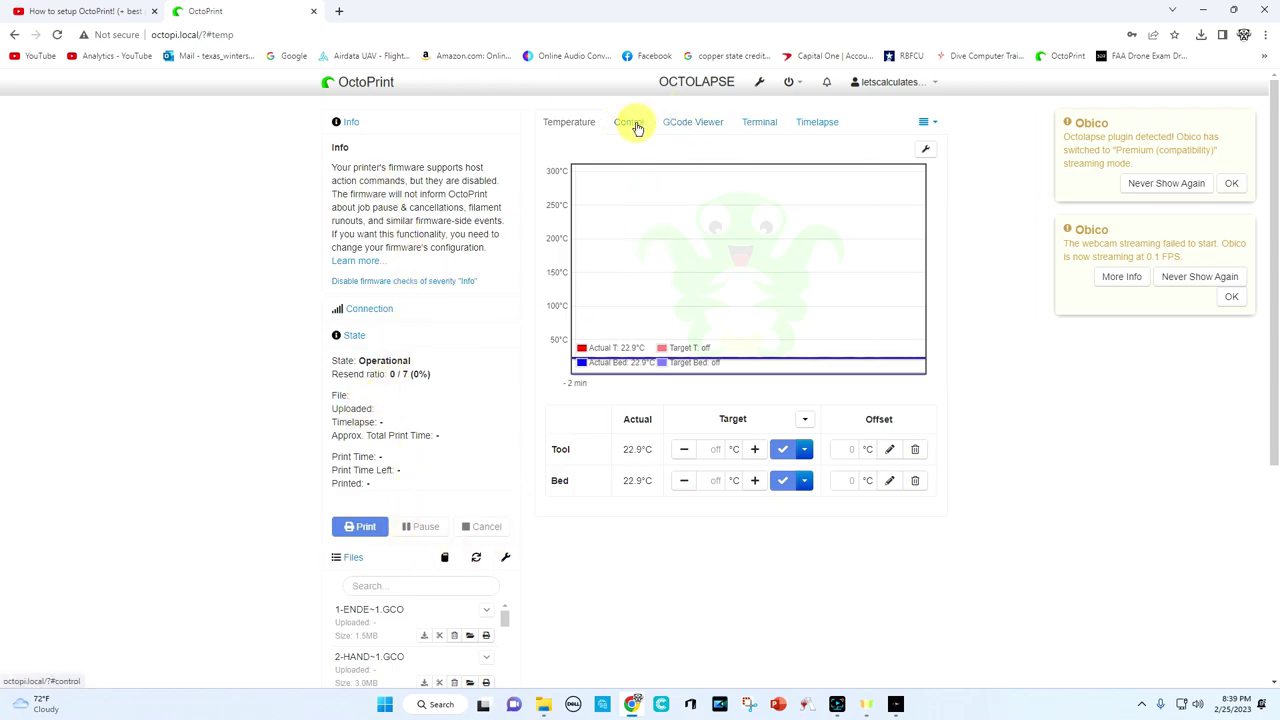
Dismiss both Obico notifications and bring up OctoPrint Settings showing Serial Connection at 115200 baud.
click(1237, 185)
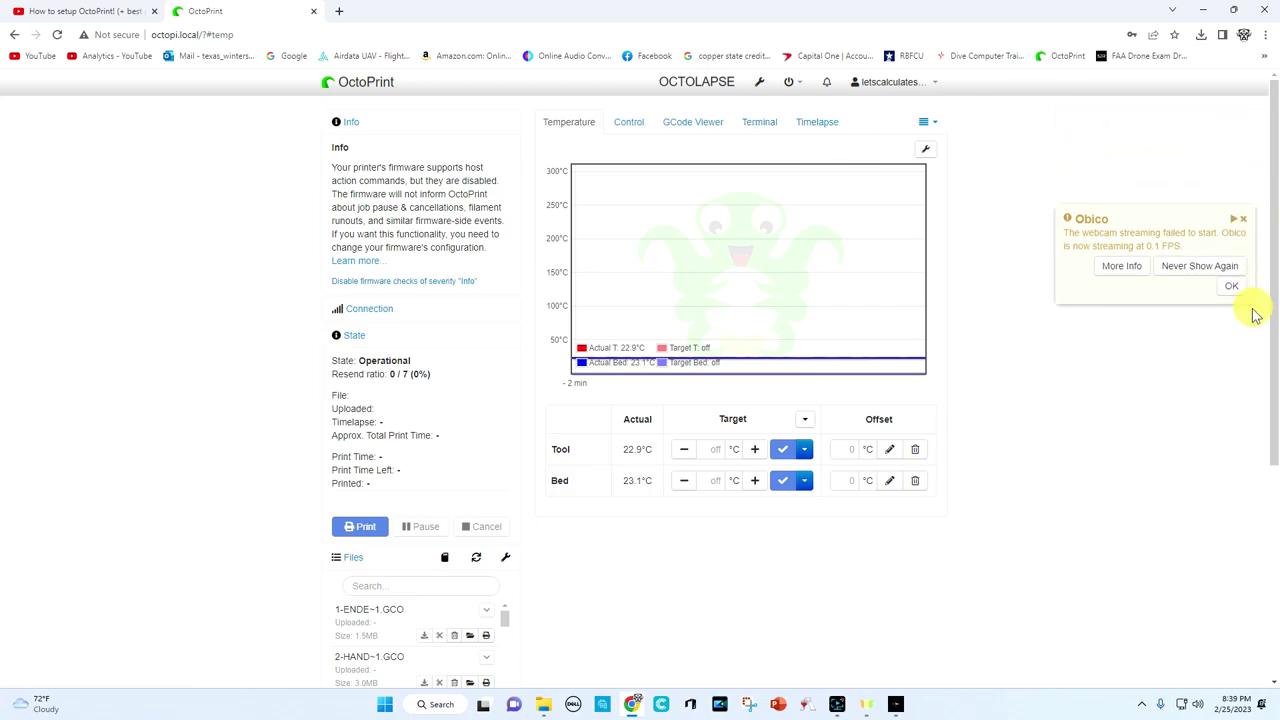
click(1234, 190)
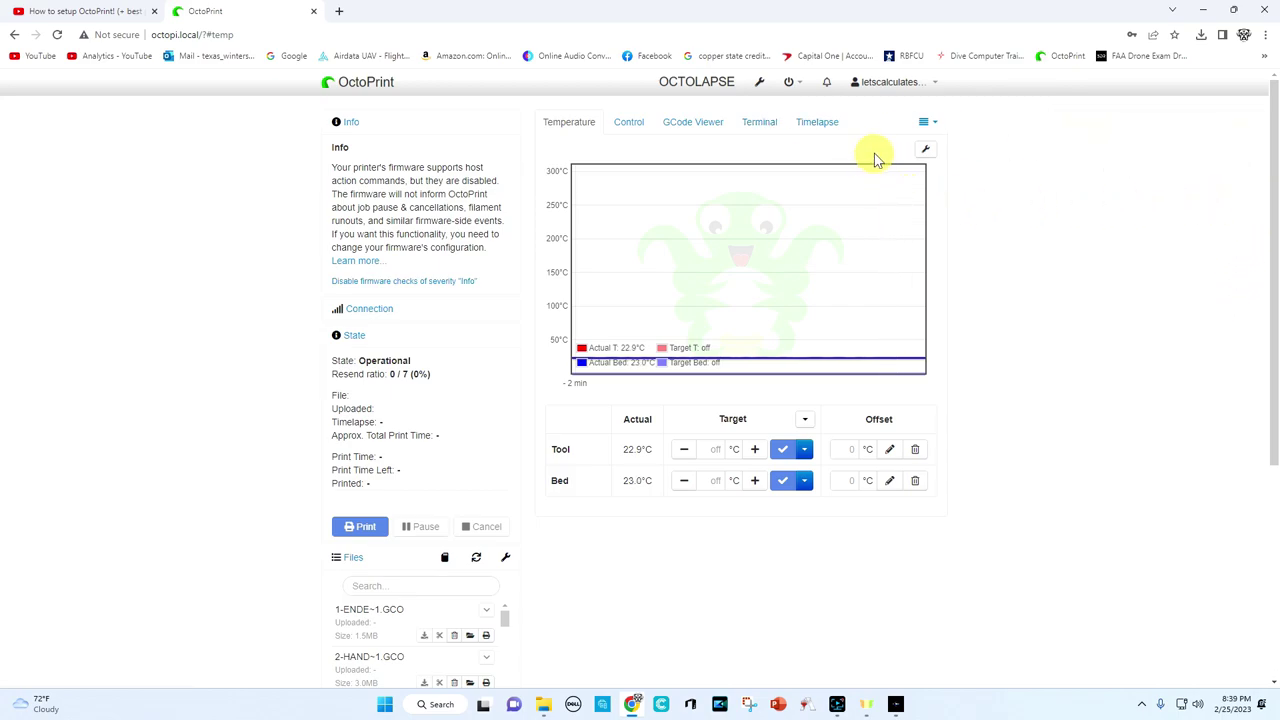
click(927, 152)
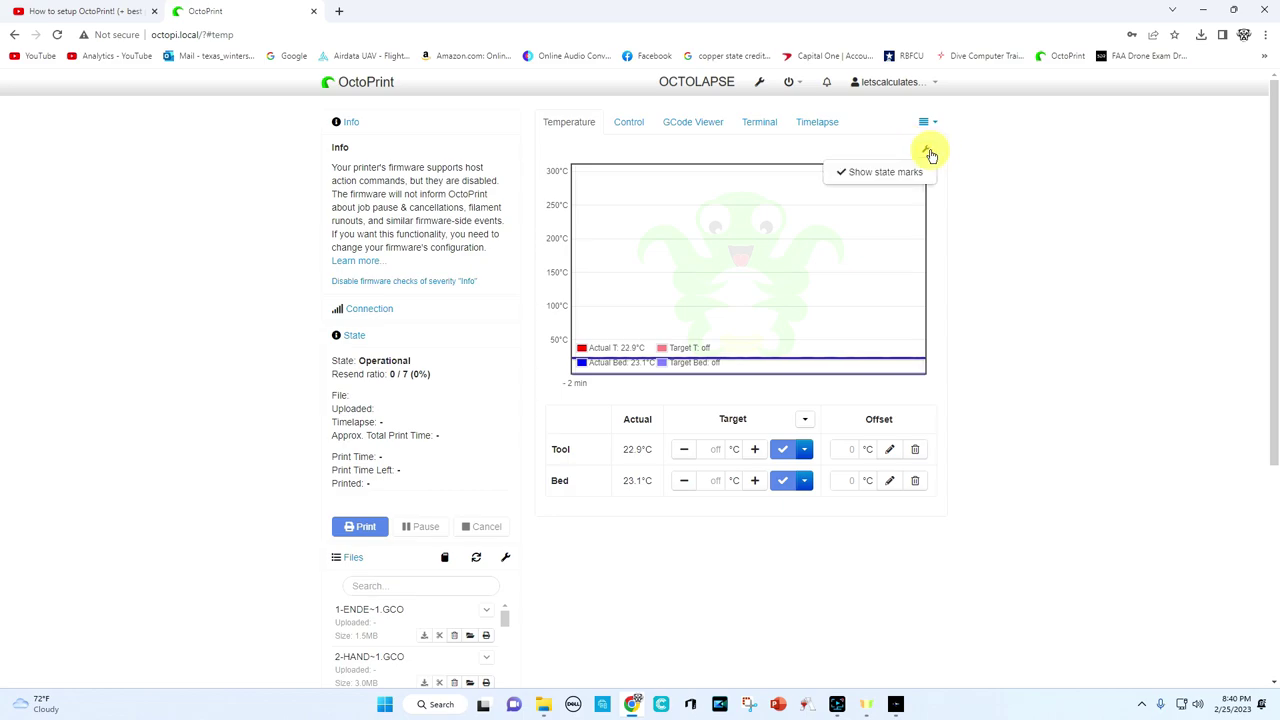
click(812, 153)
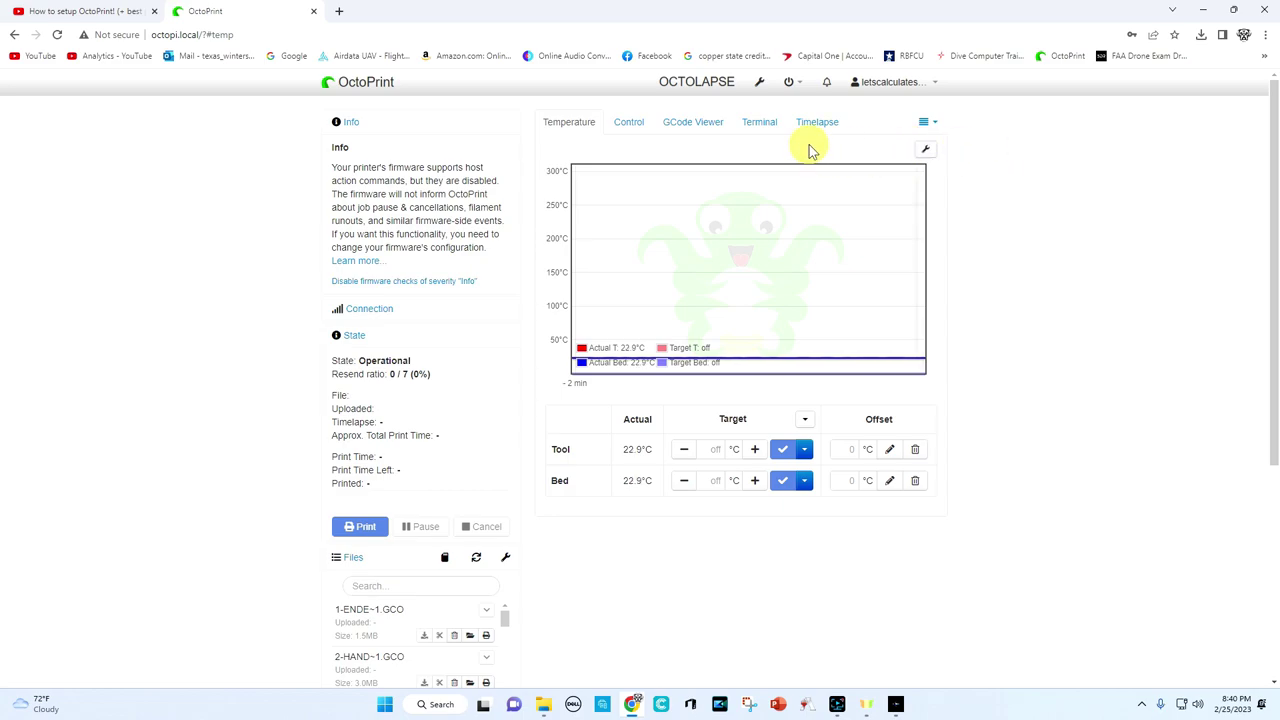
click(761, 84)
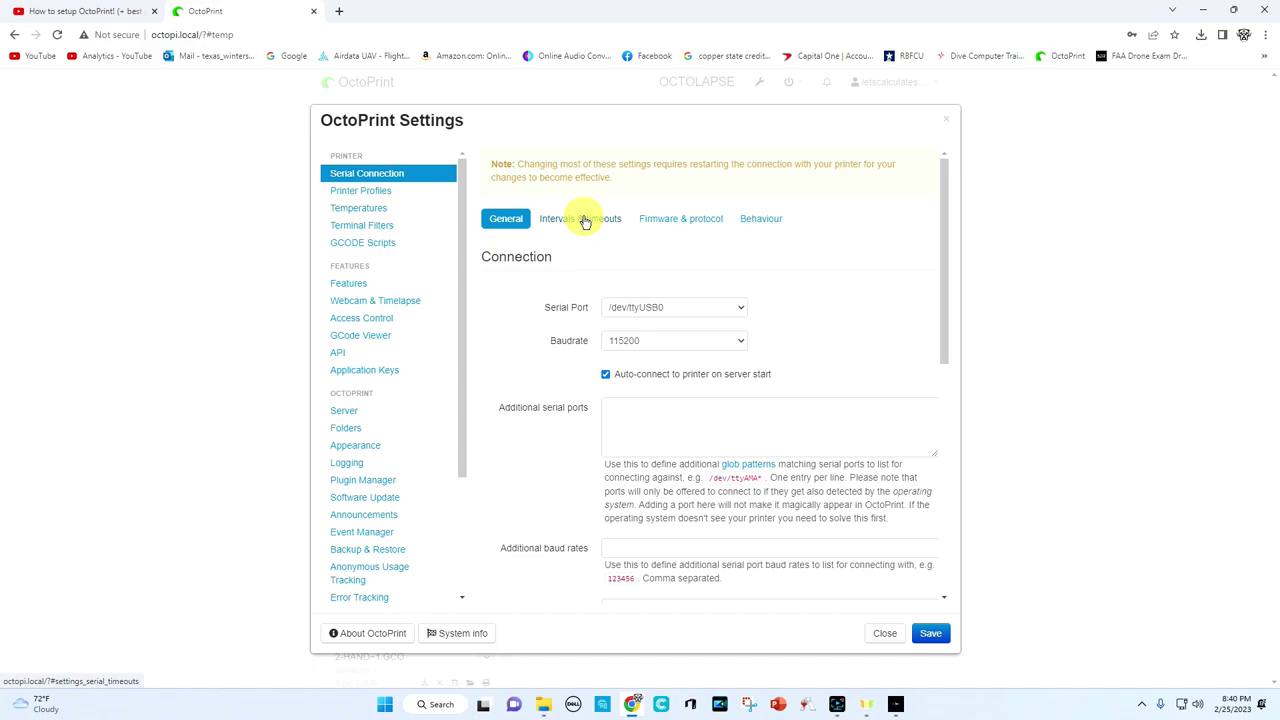
Review the Ender S1 Pro profile's bed, axis and extruder tabs, confirm it unchanged, then list installed plugins.
click(388, 193)
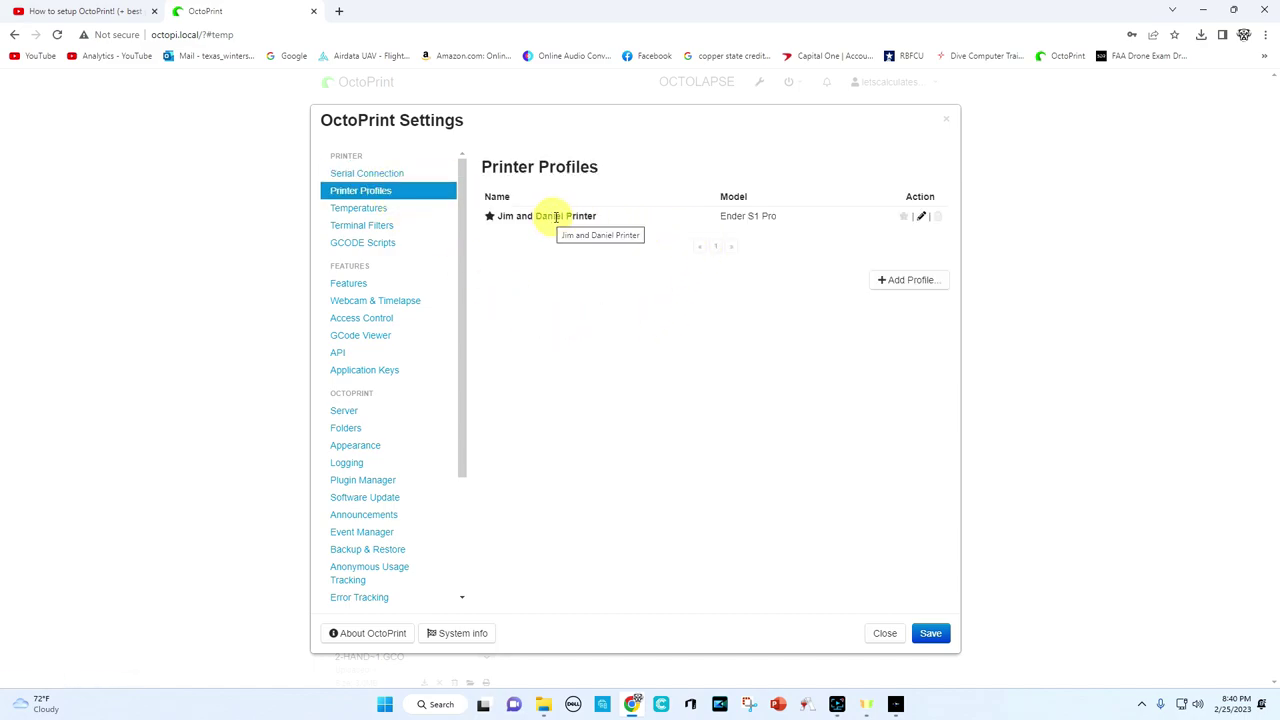
click(921, 218)
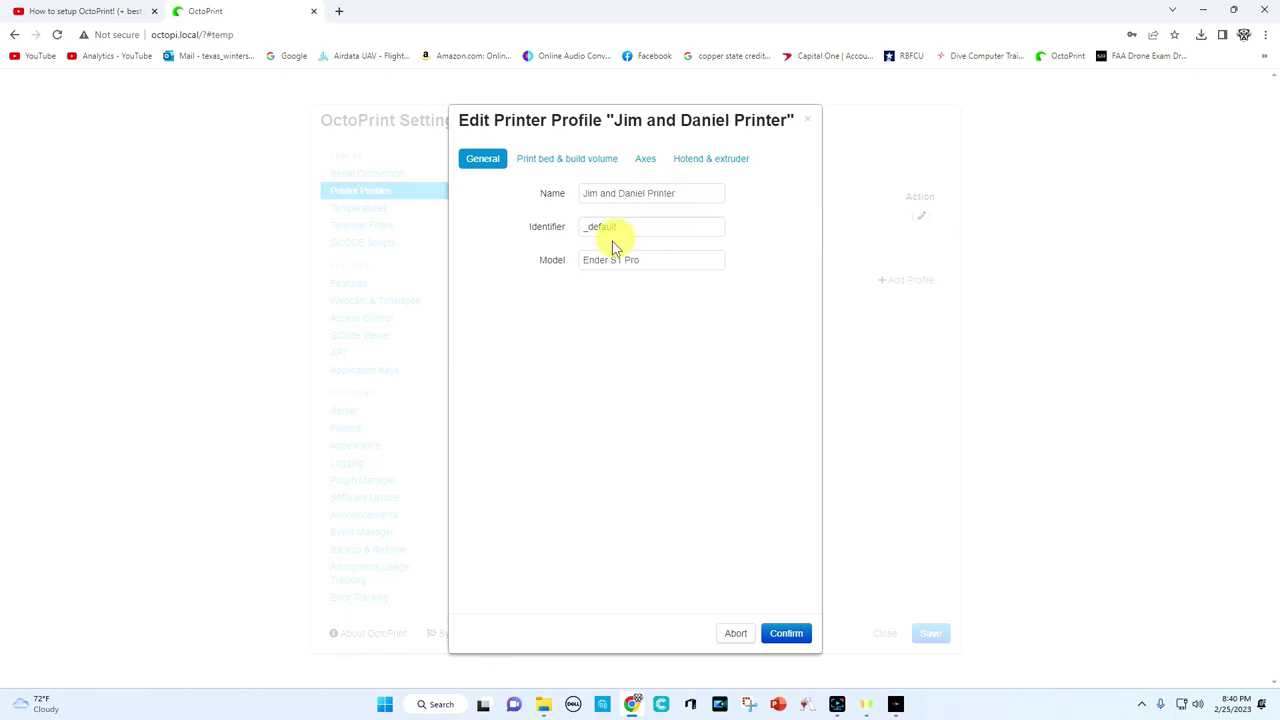
click(584, 162)
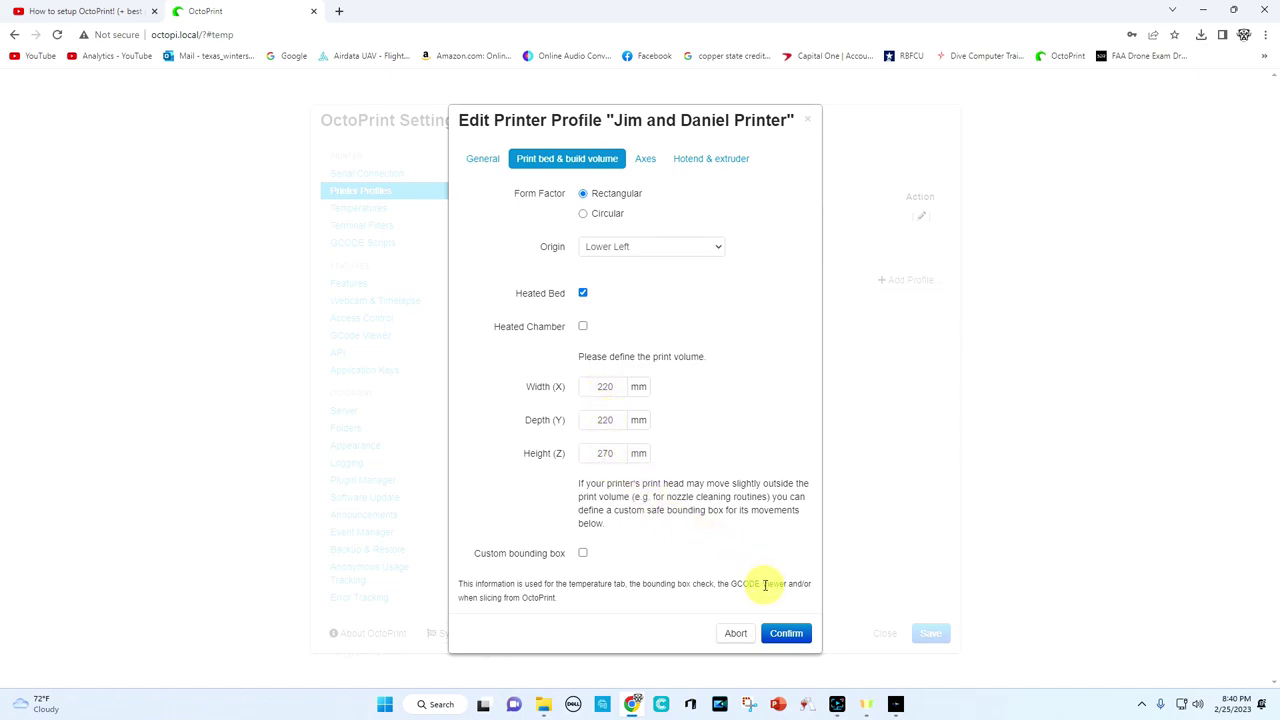
click(645, 162)
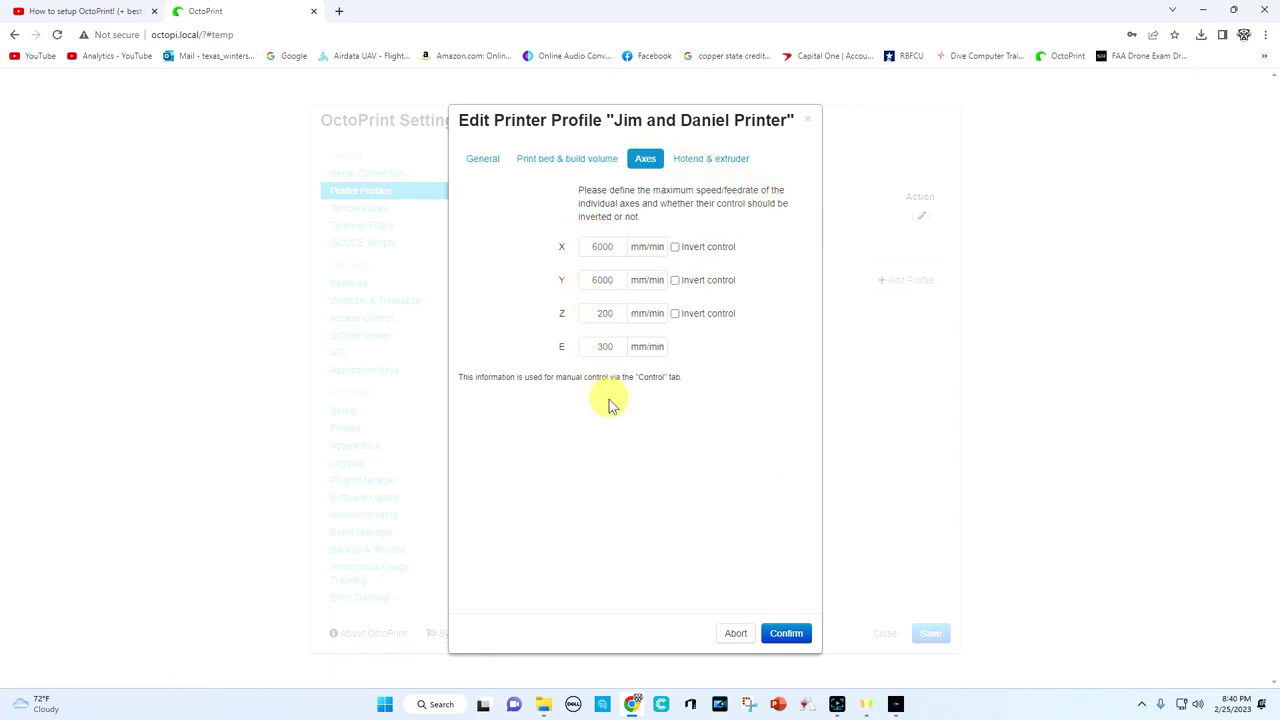
click(703, 162)
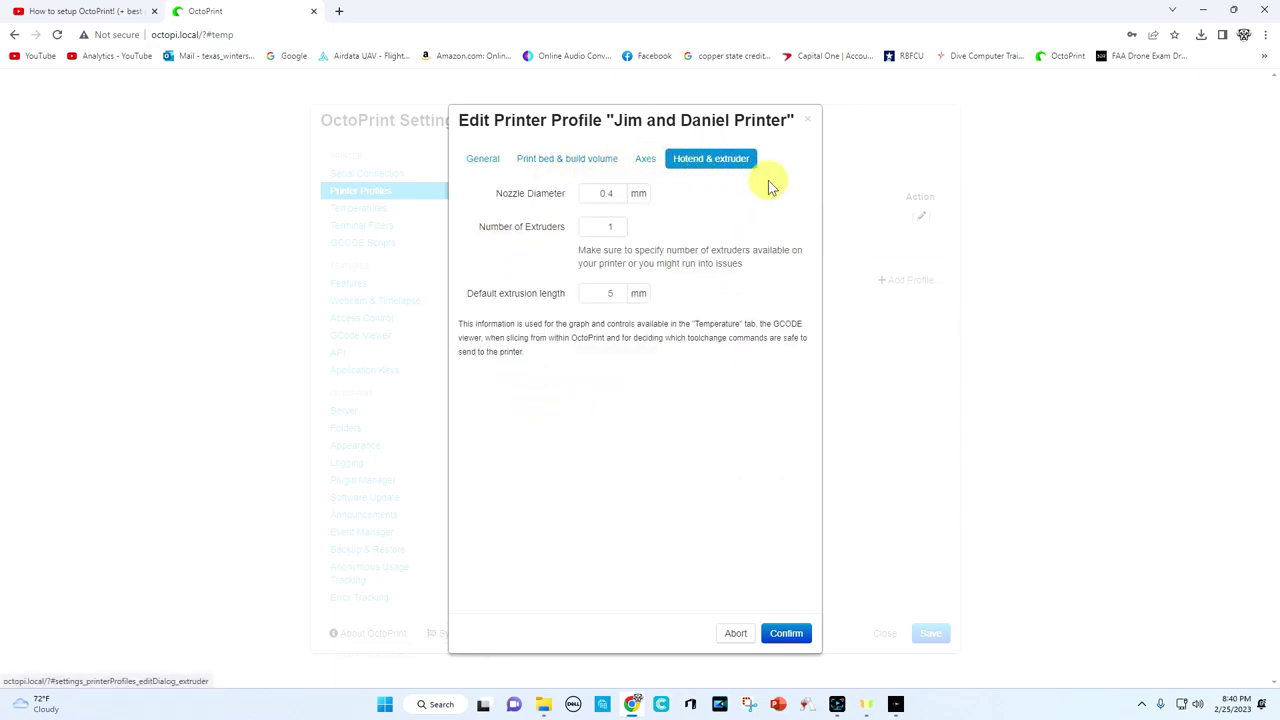
click(795, 637)
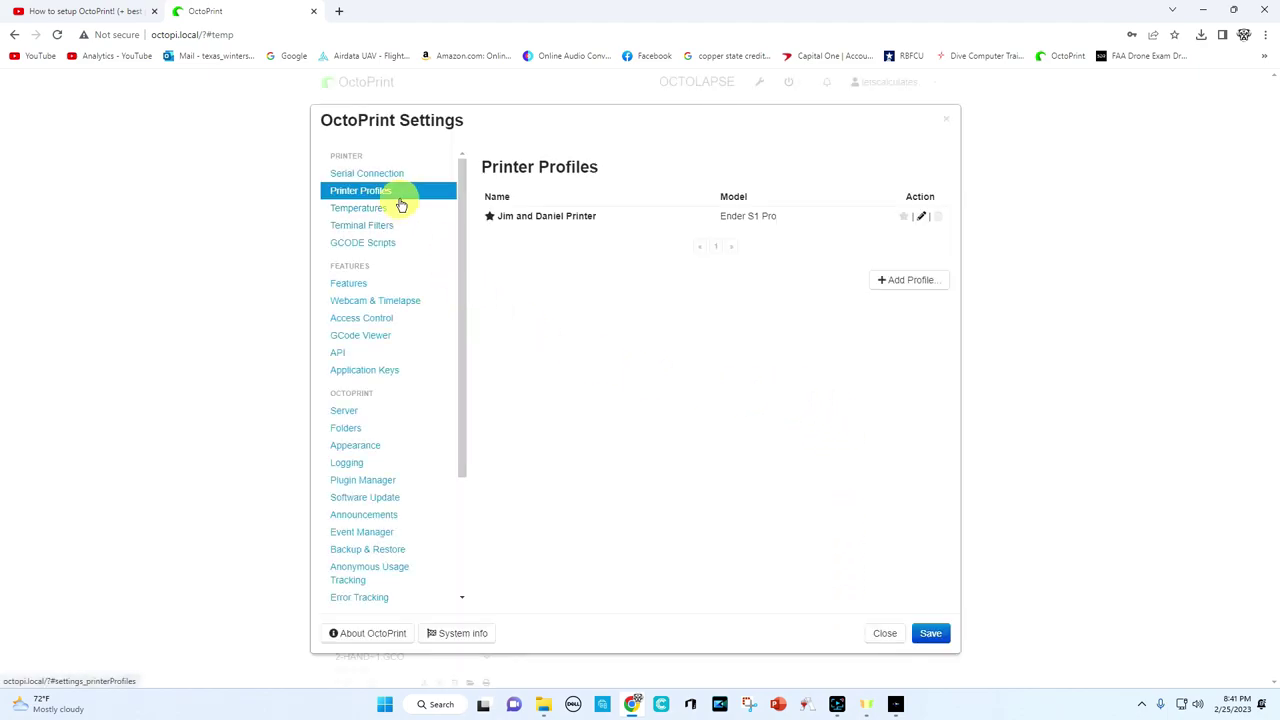
click(393, 482)
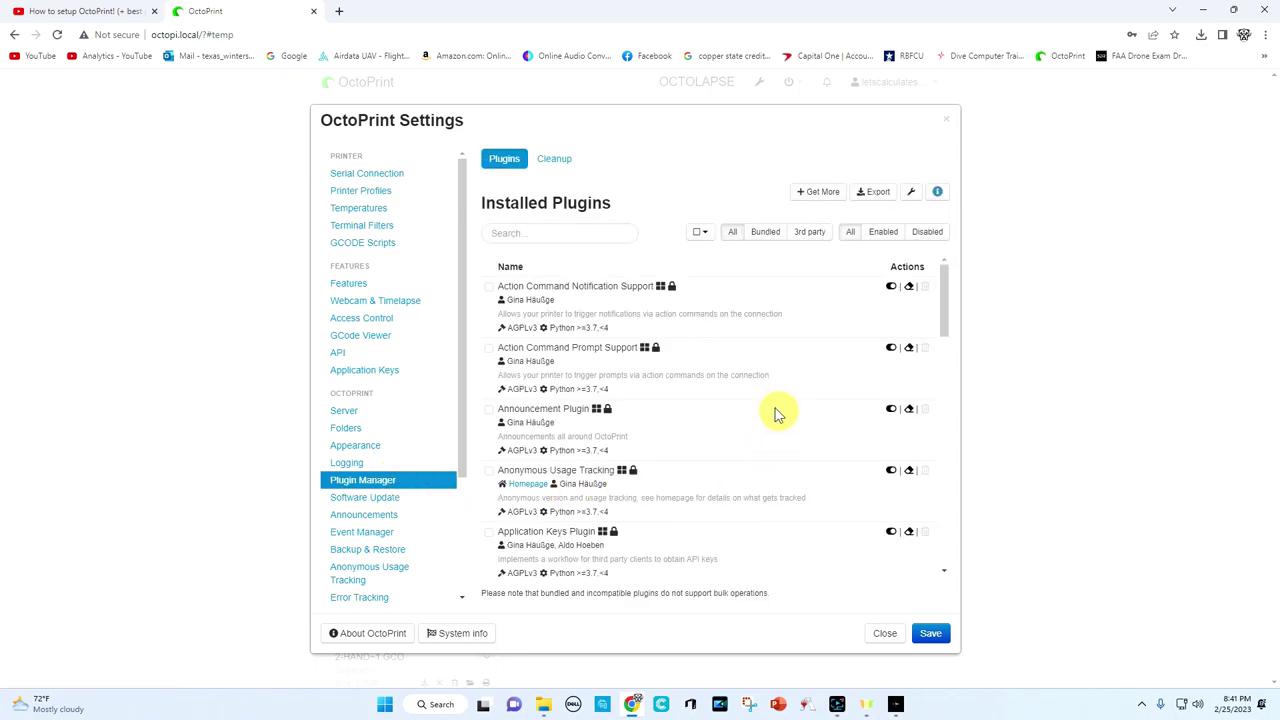
Scroll through the installed plugins and bring up the Install new Plugins repository.
scroll(700, 376, down, 1)
scroll(703, 395, down, 6)
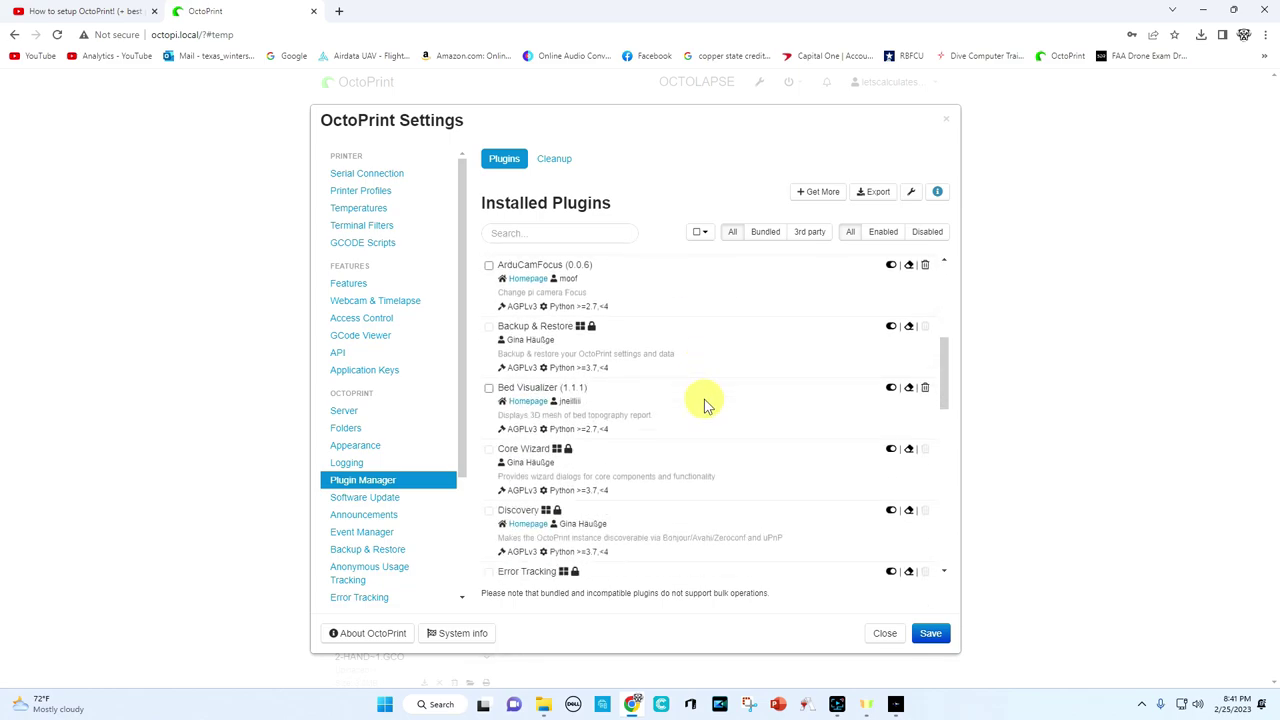
scroll(705, 413, down, 1)
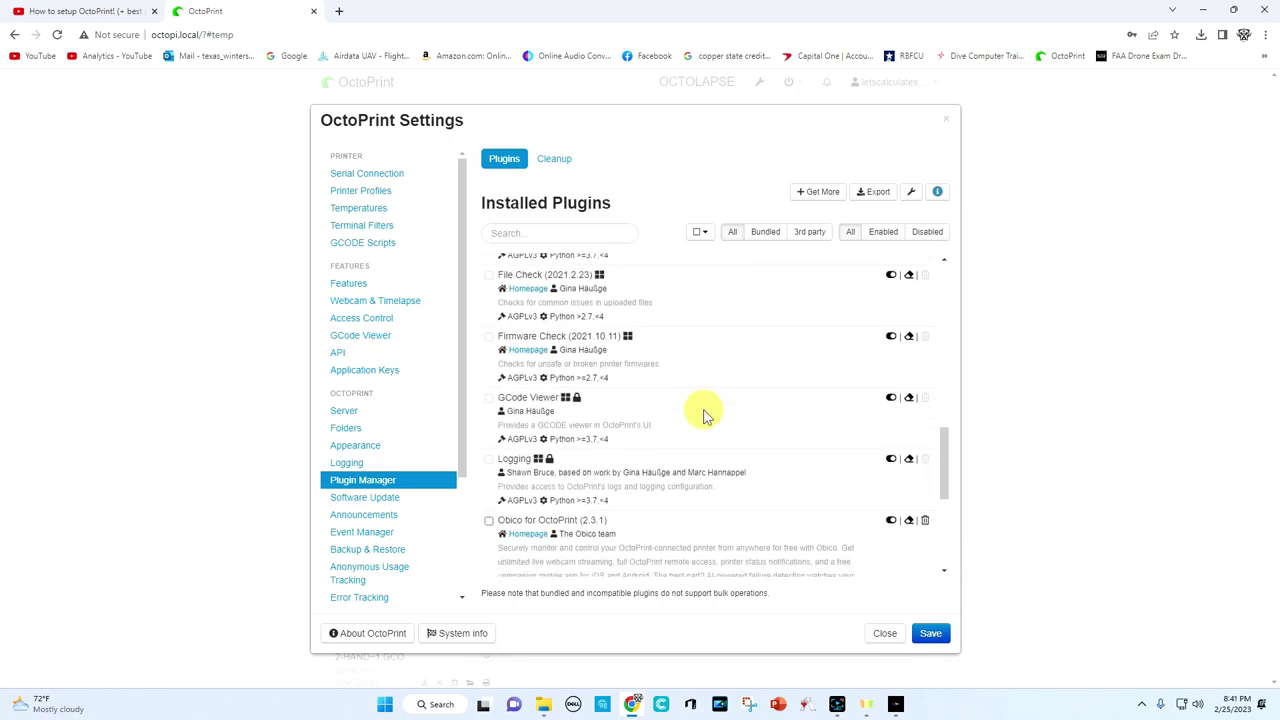
scroll(703, 410, up, 10)
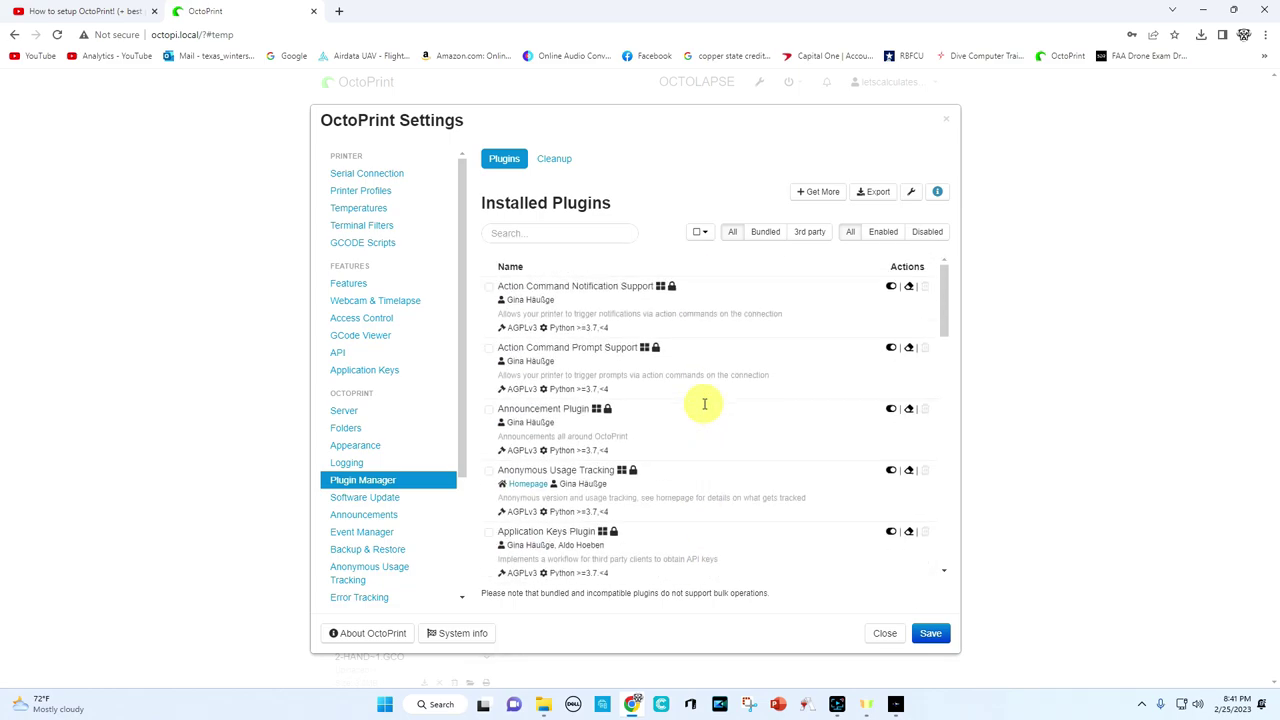
click(813, 194)
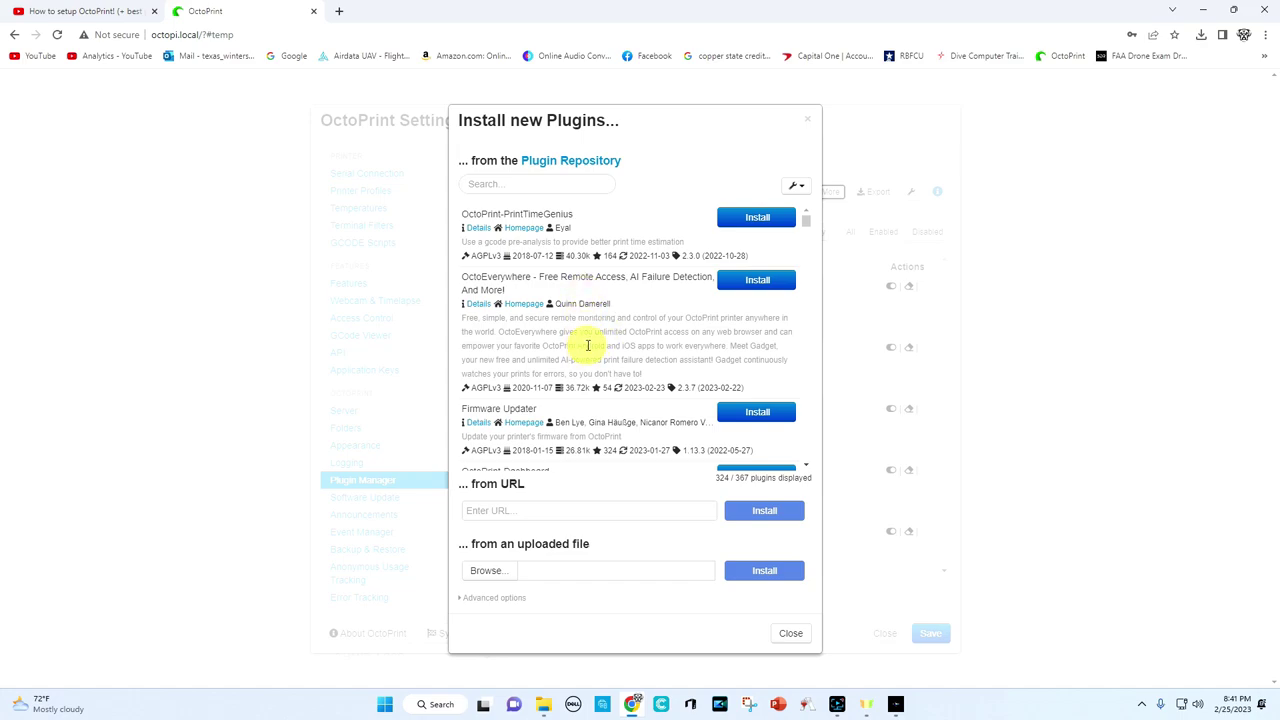
Browse down the 367-plugin repository list, then close it back to Installed Plugins.
scroll(588, 345, down, 4)
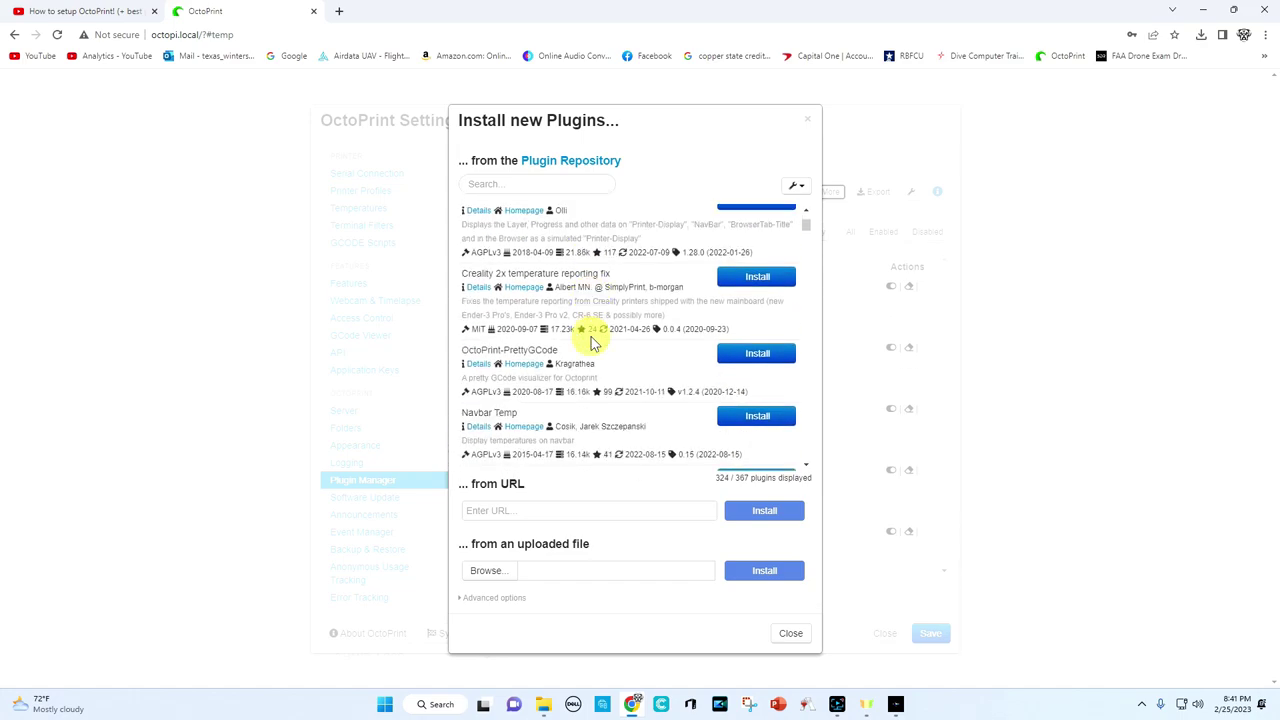
scroll(590, 342, down, 5)
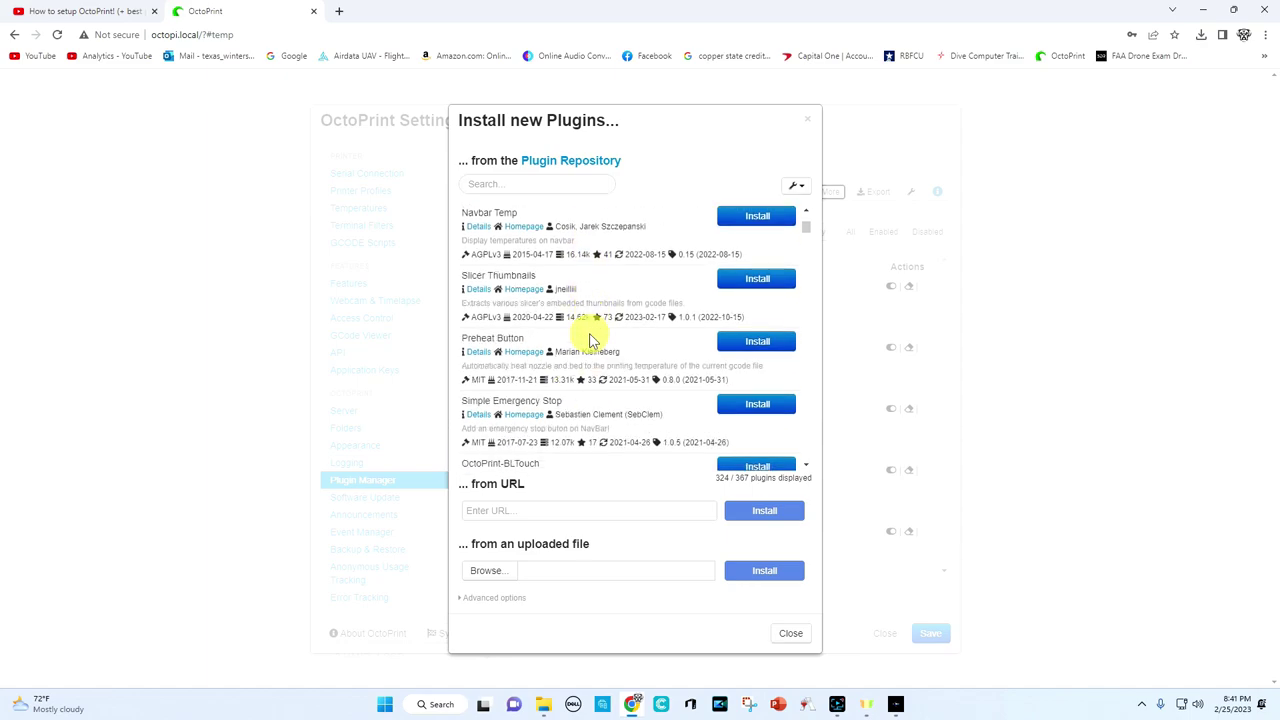
scroll(590, 342, down, 10)
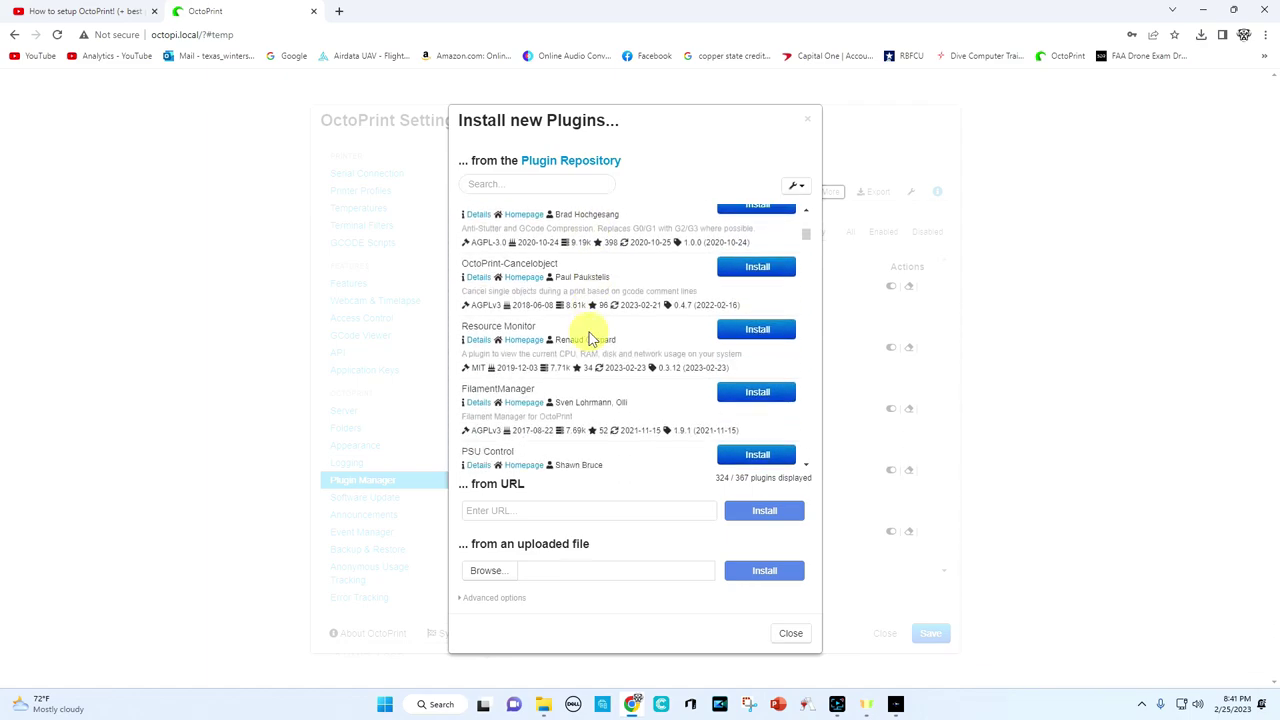
scroll(590, 340, down, 10)
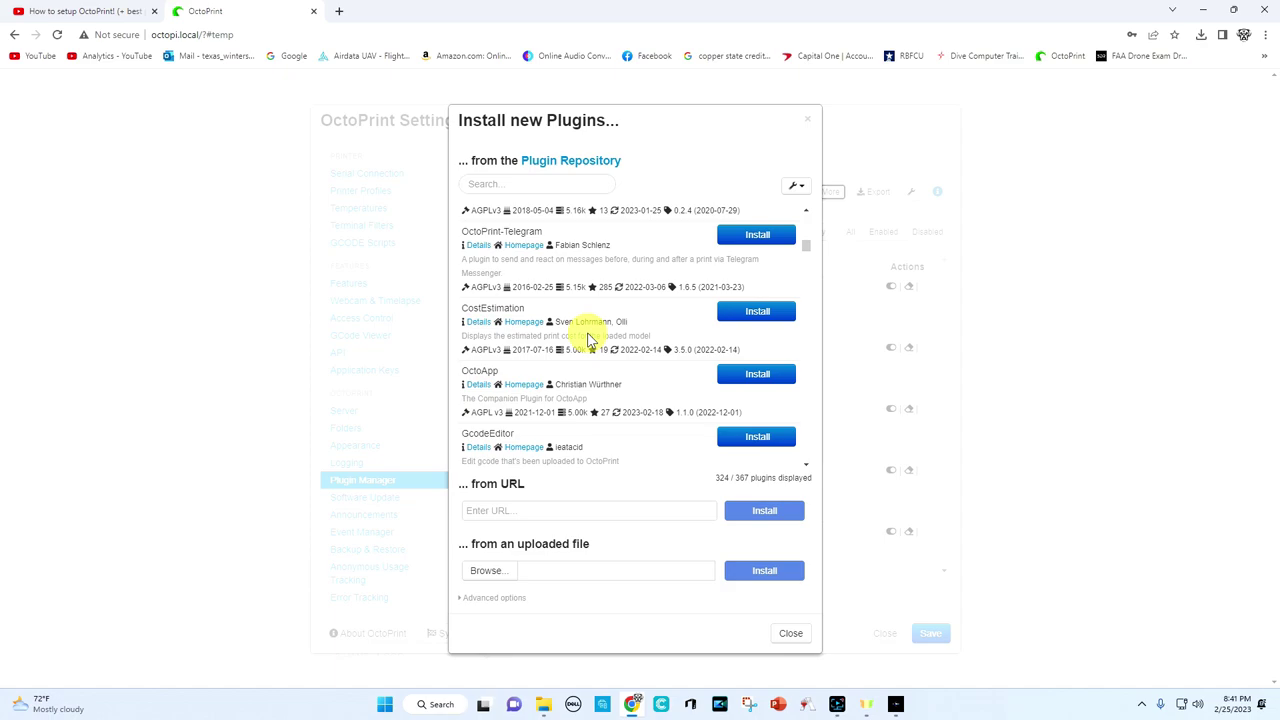
scroll(590, 340, down, 10)
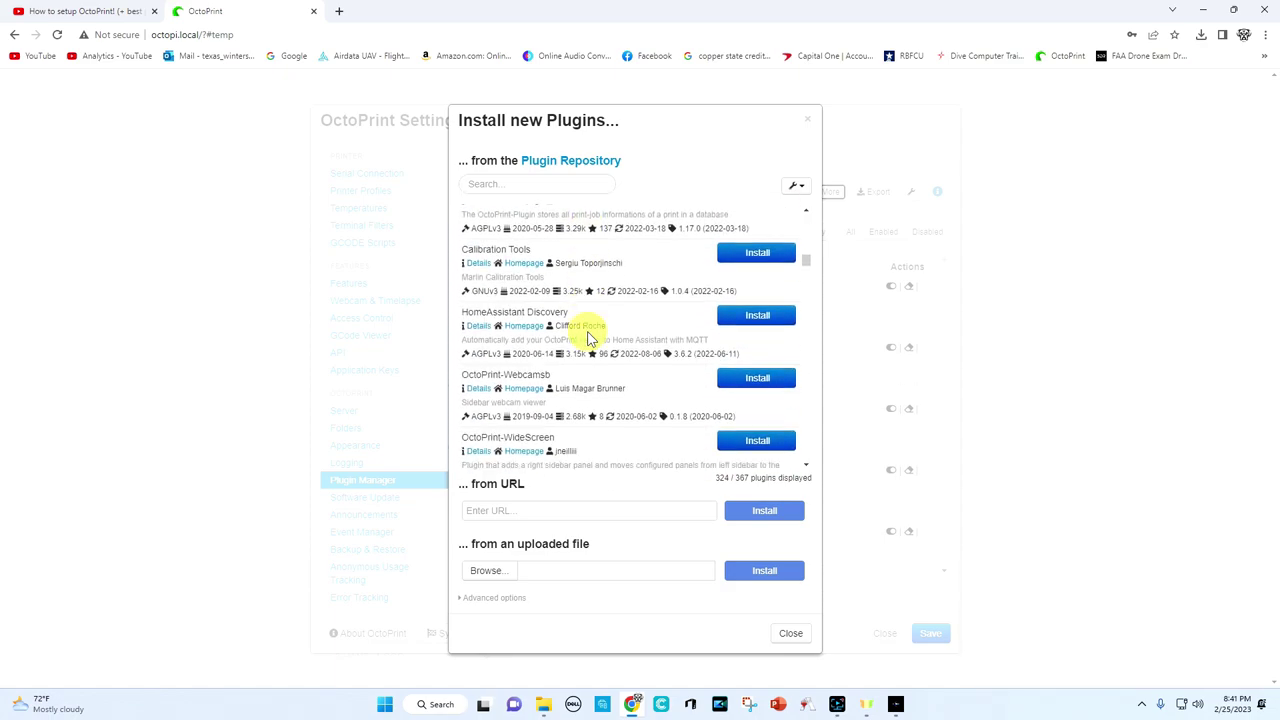
scroll(590, 340, down, 10)
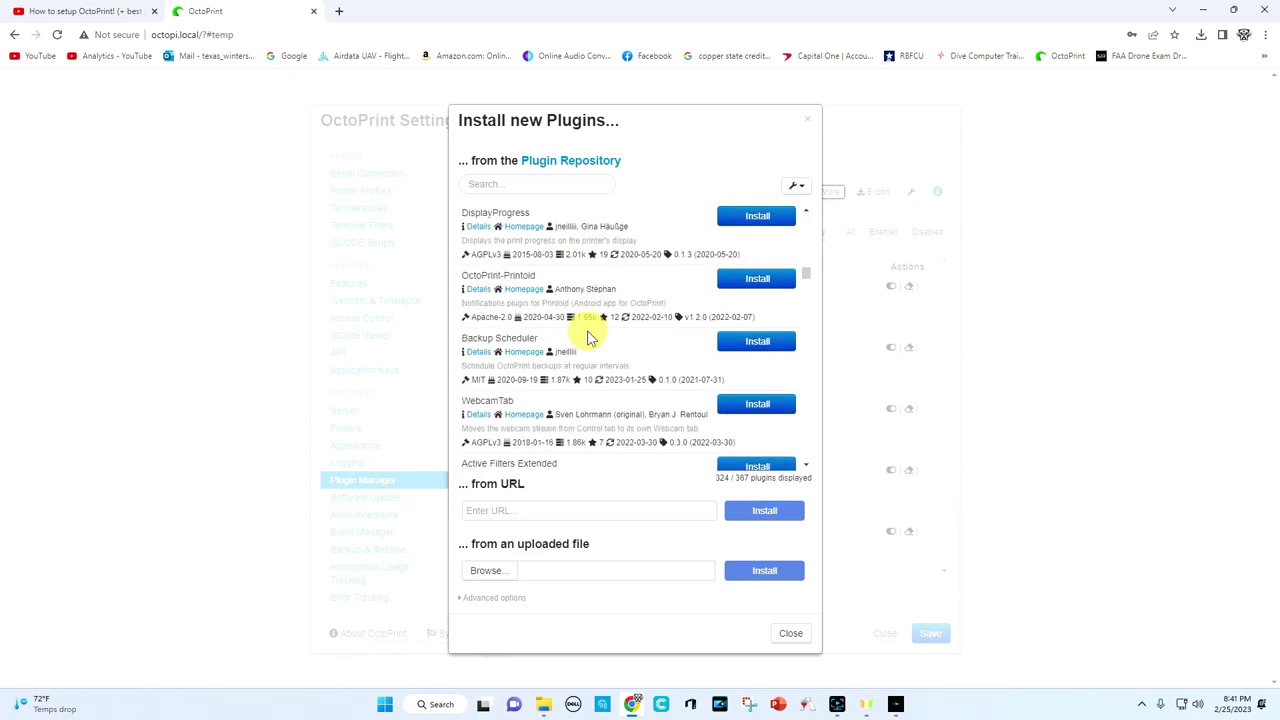
scroll(590, 340, down, 10)
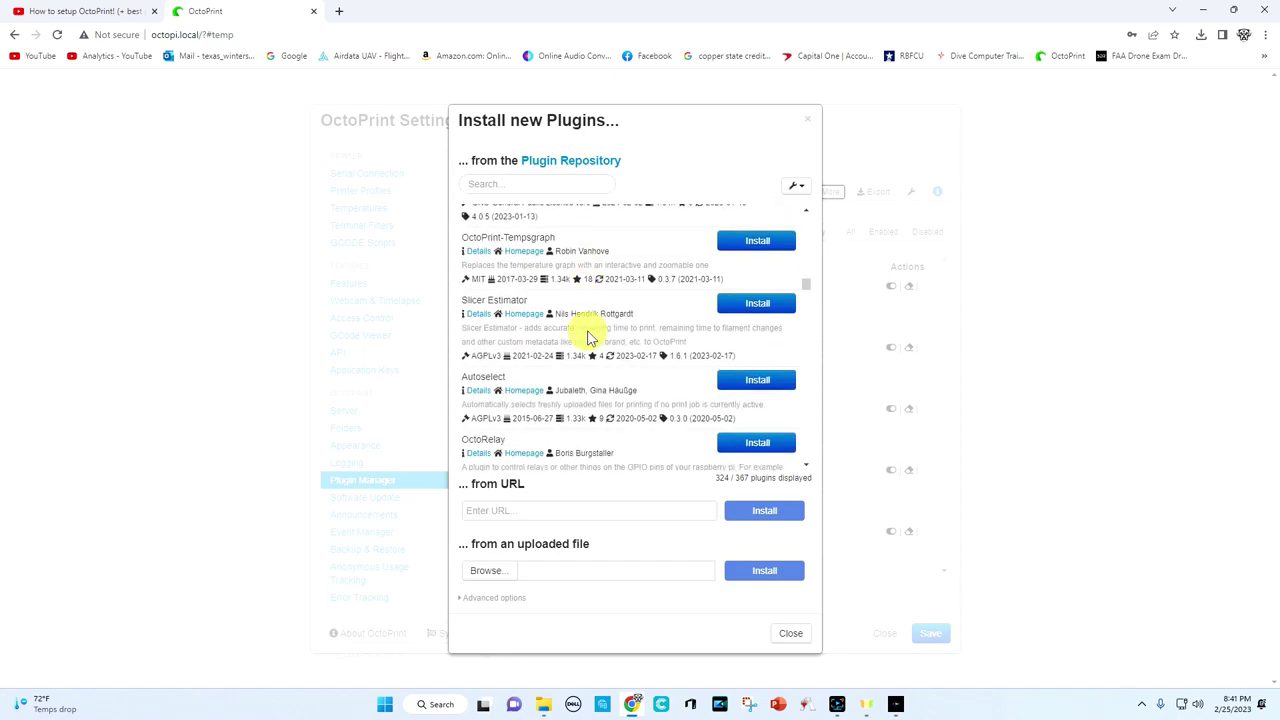
scroll(590, 338, down, 10)
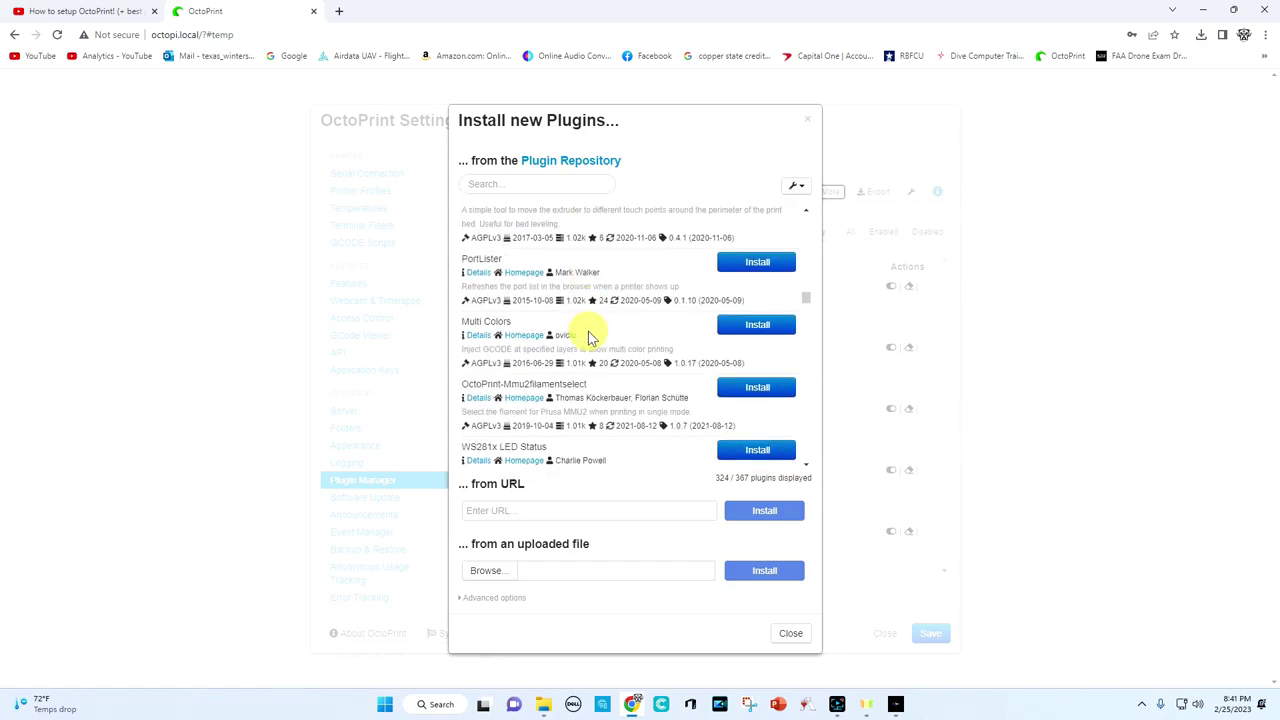
scroll(588, 335, down, 5)
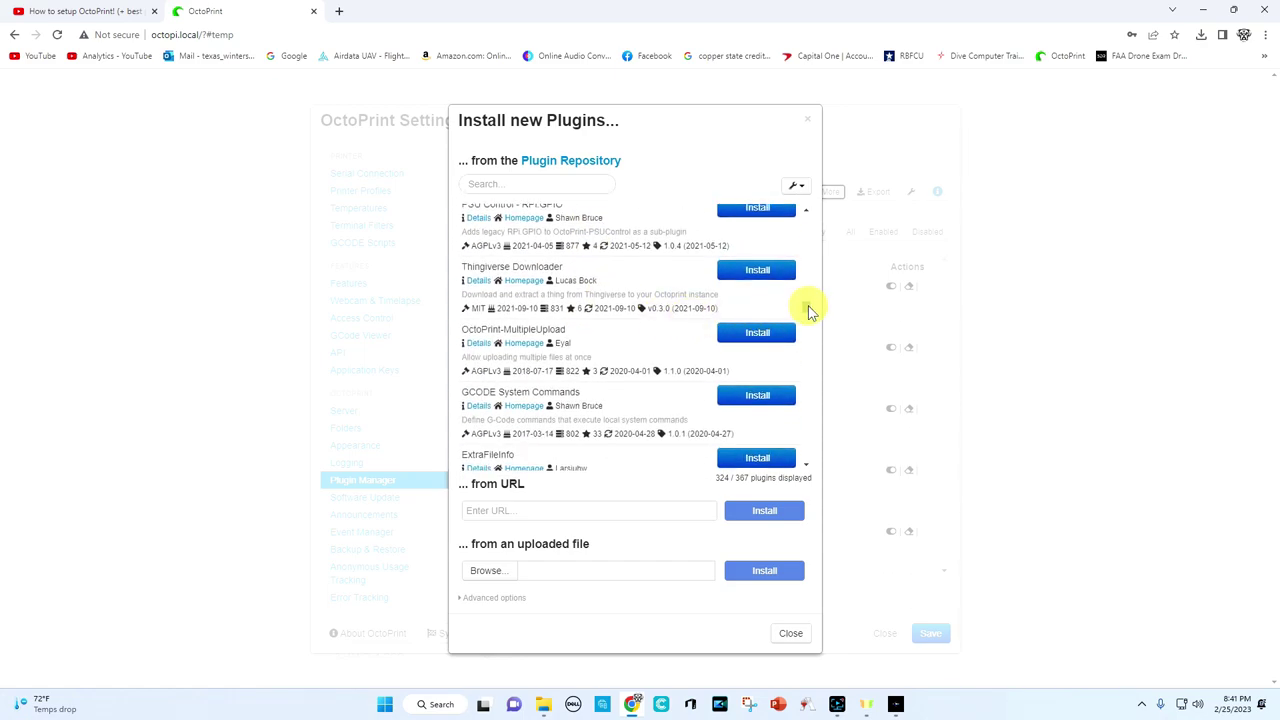
drag(806, 312, 806, 322)
drag(806, 345, 807, 220)
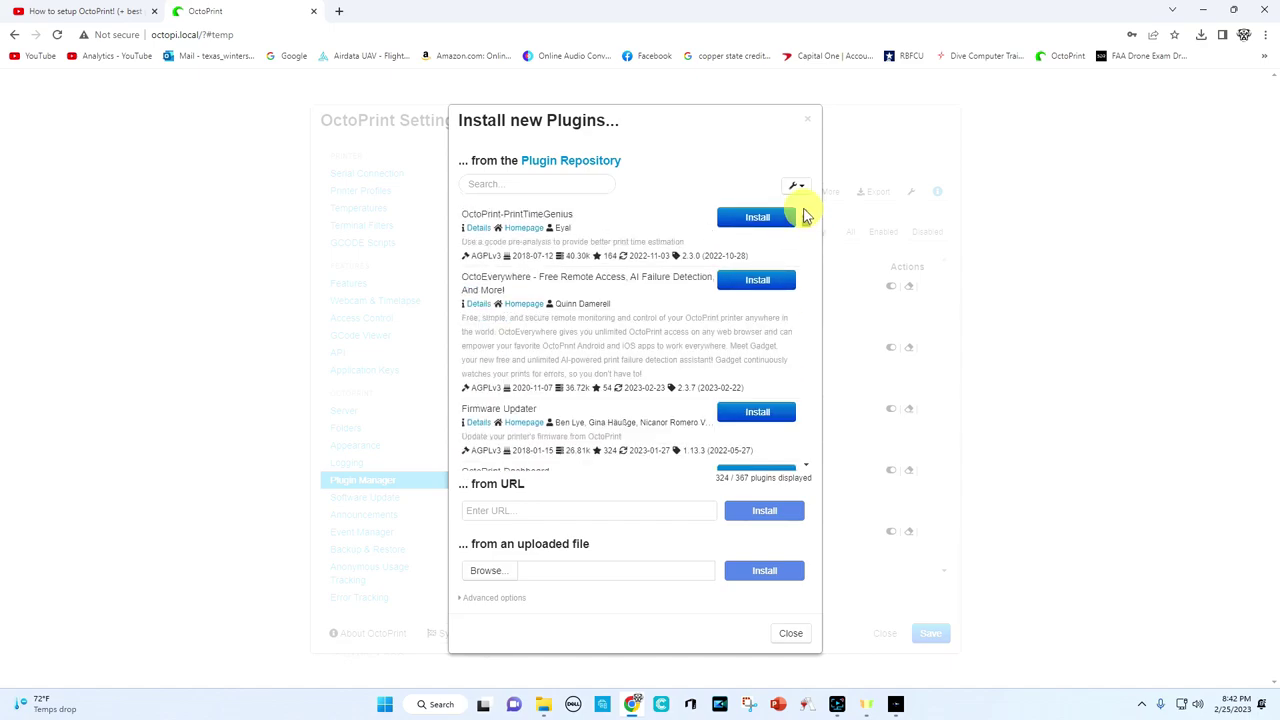
scroll(595, 395, down, 5)
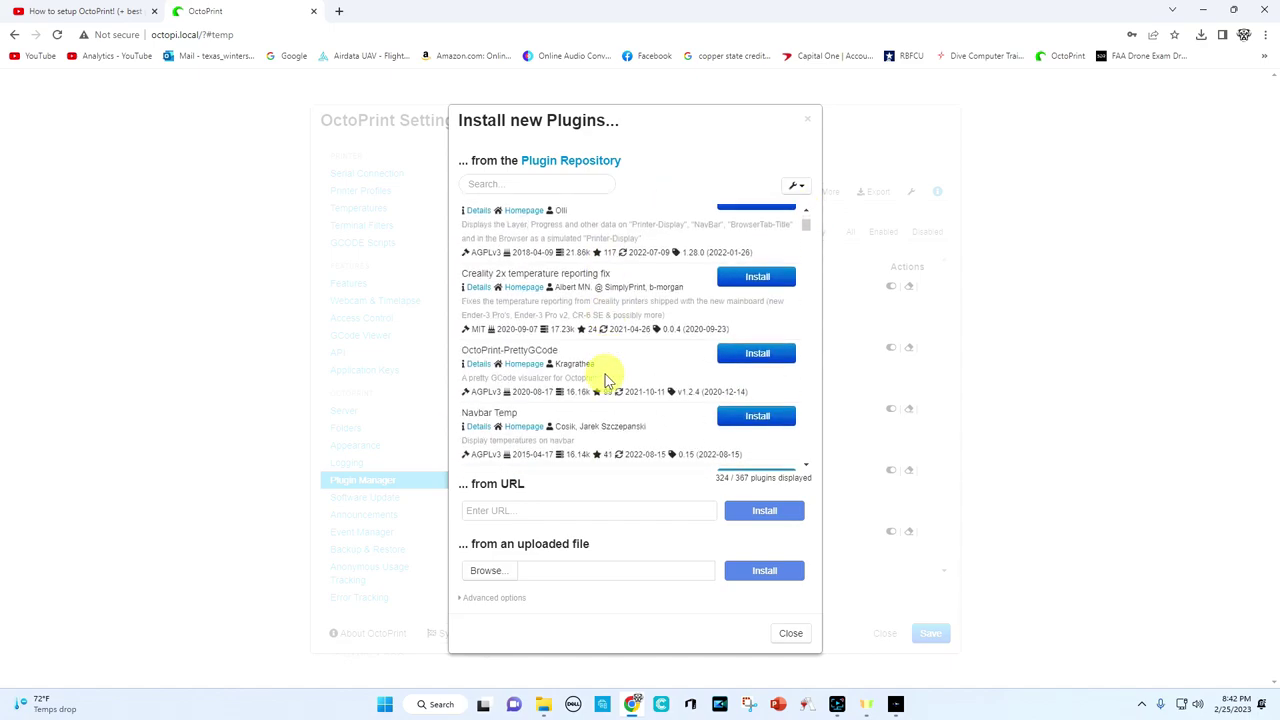
scroll(612, 350, down, 5)
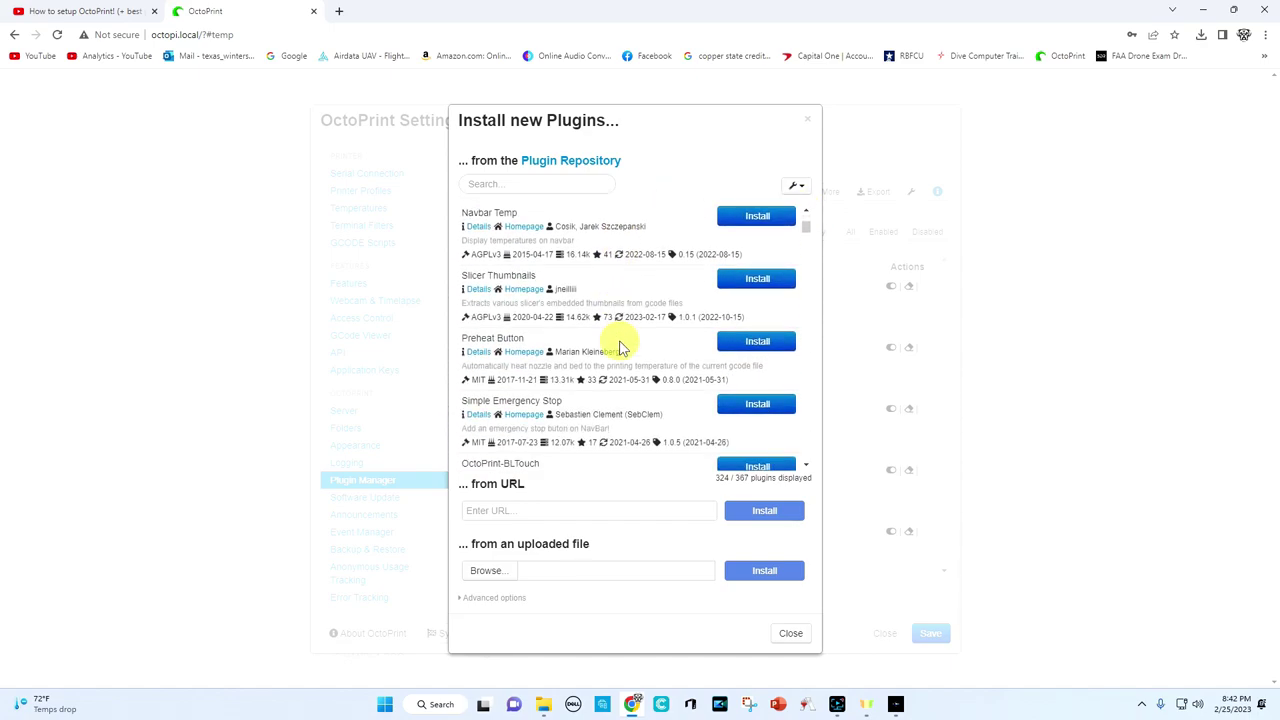
scroll(620, 345, up, 5)
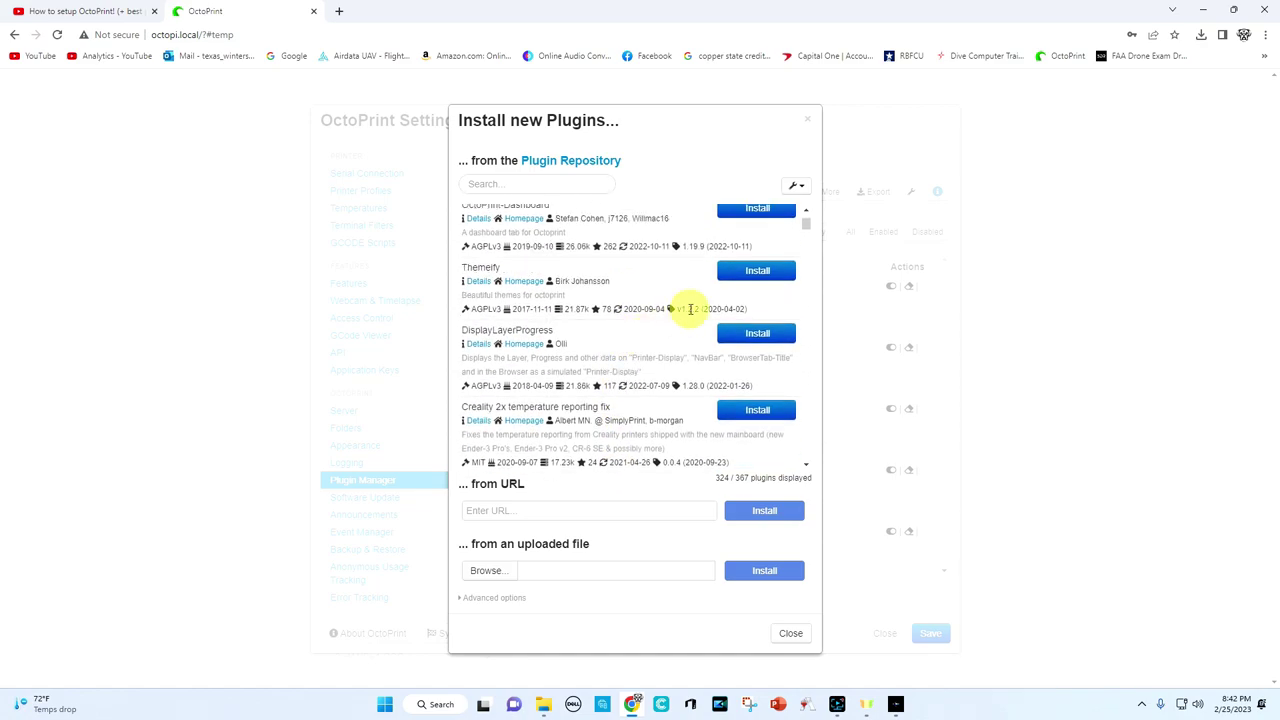
click(808, 120)
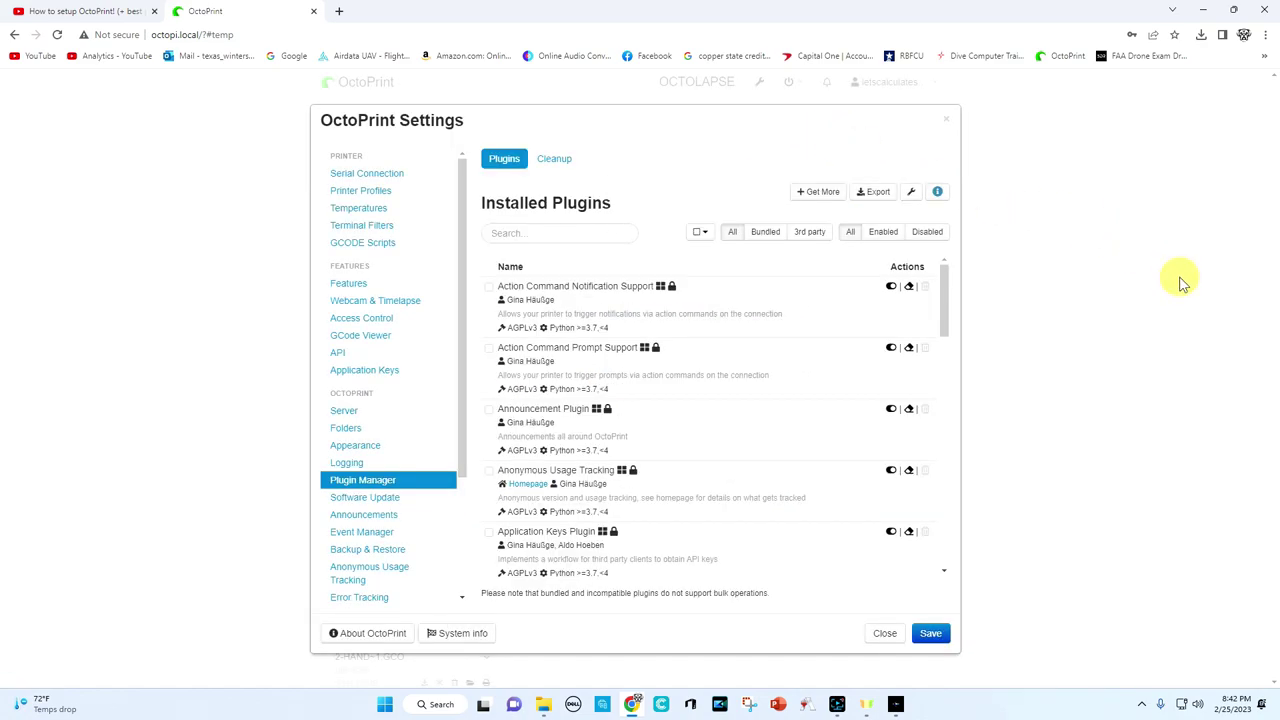
Close Settings, scan the Control tab's webcam and jog controls, then switch to the GCode Viewer.
click(946, 120)
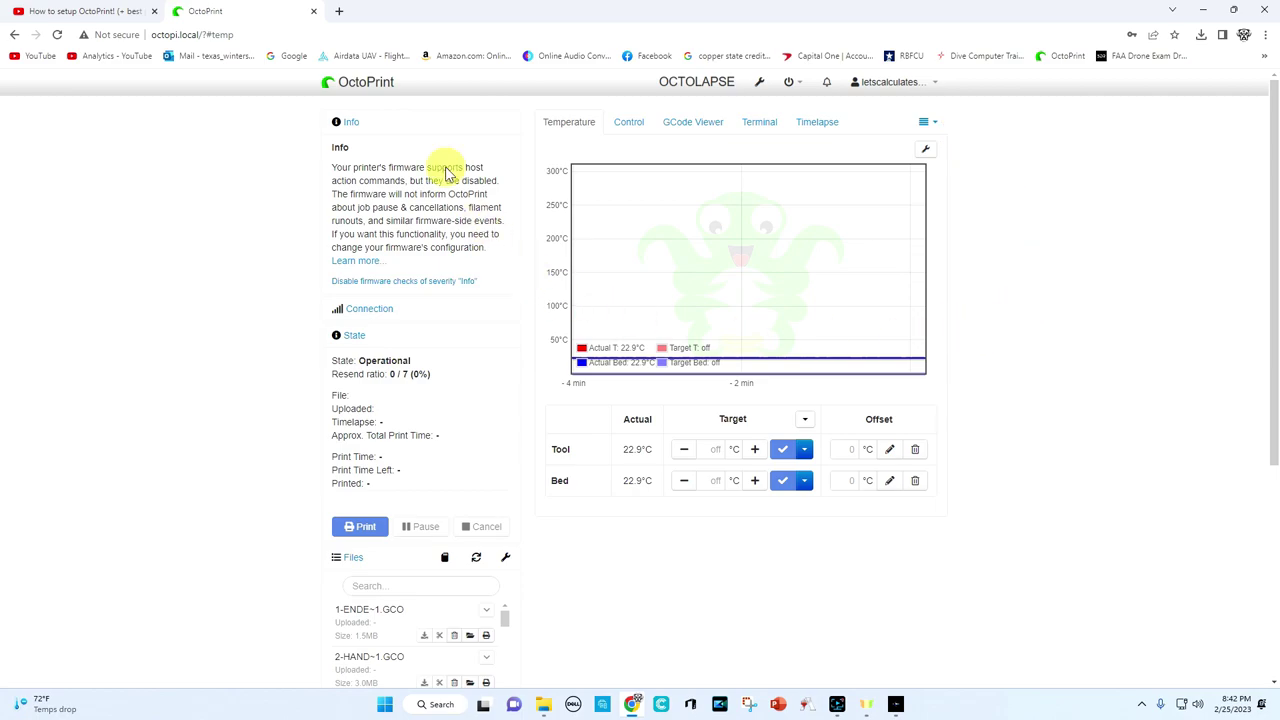
click(636, 123)
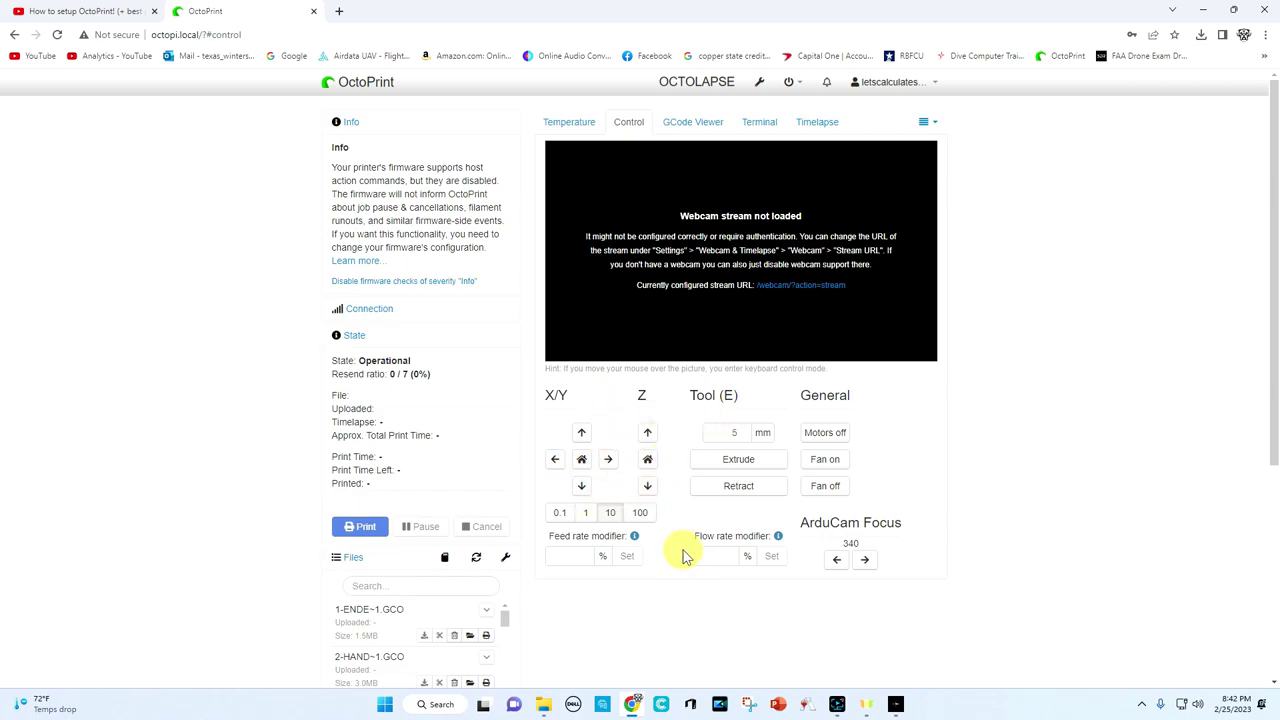
scroll(463, 523, down, 3)
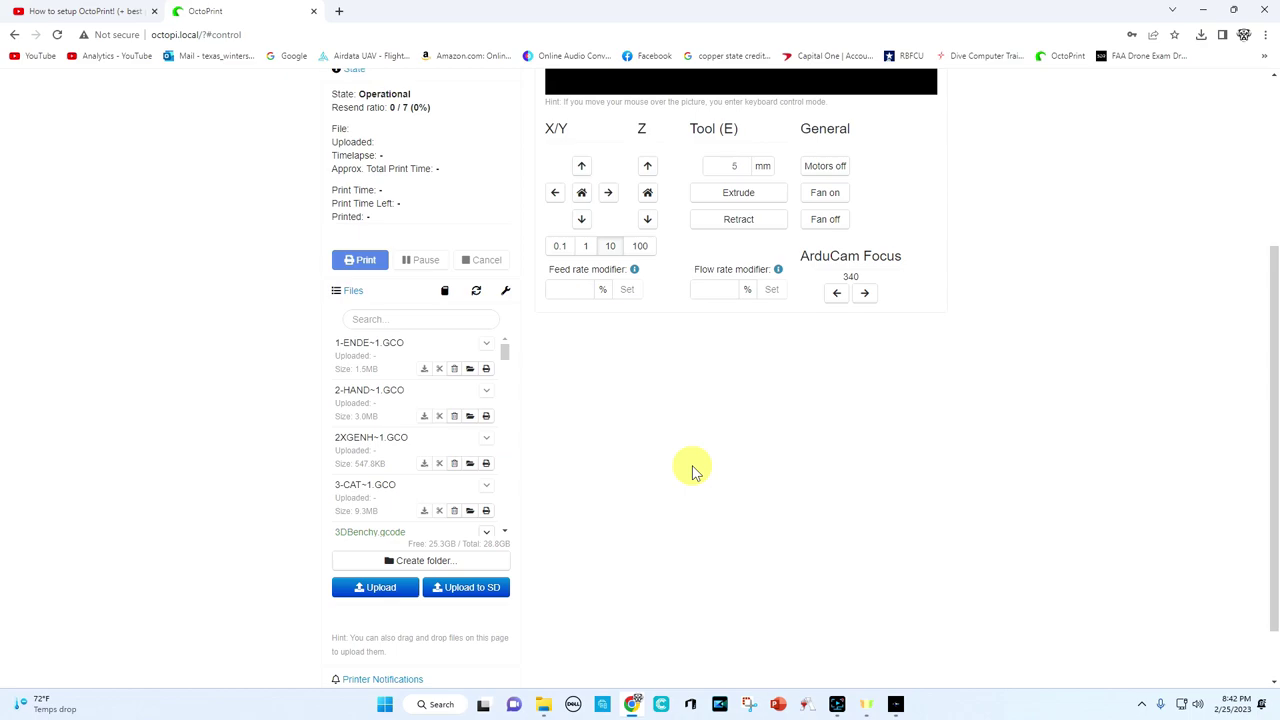
scroll(695, 470, up, 3)
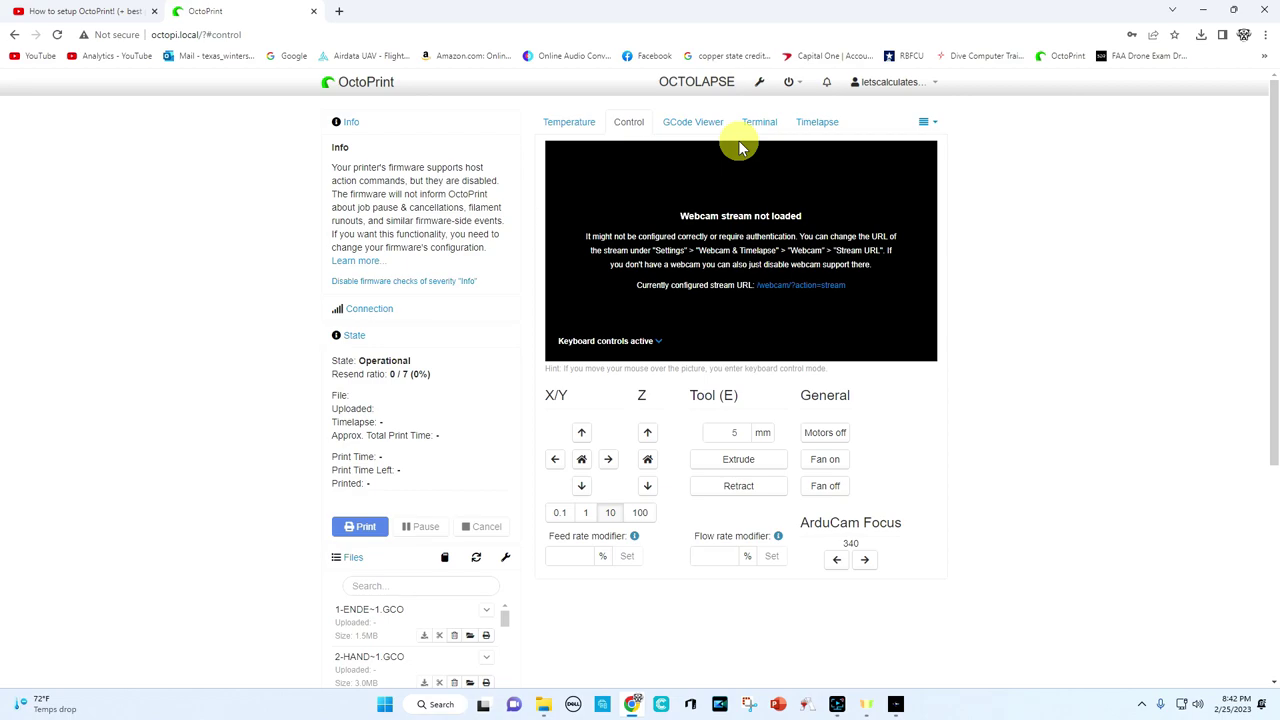
click(716, 127)
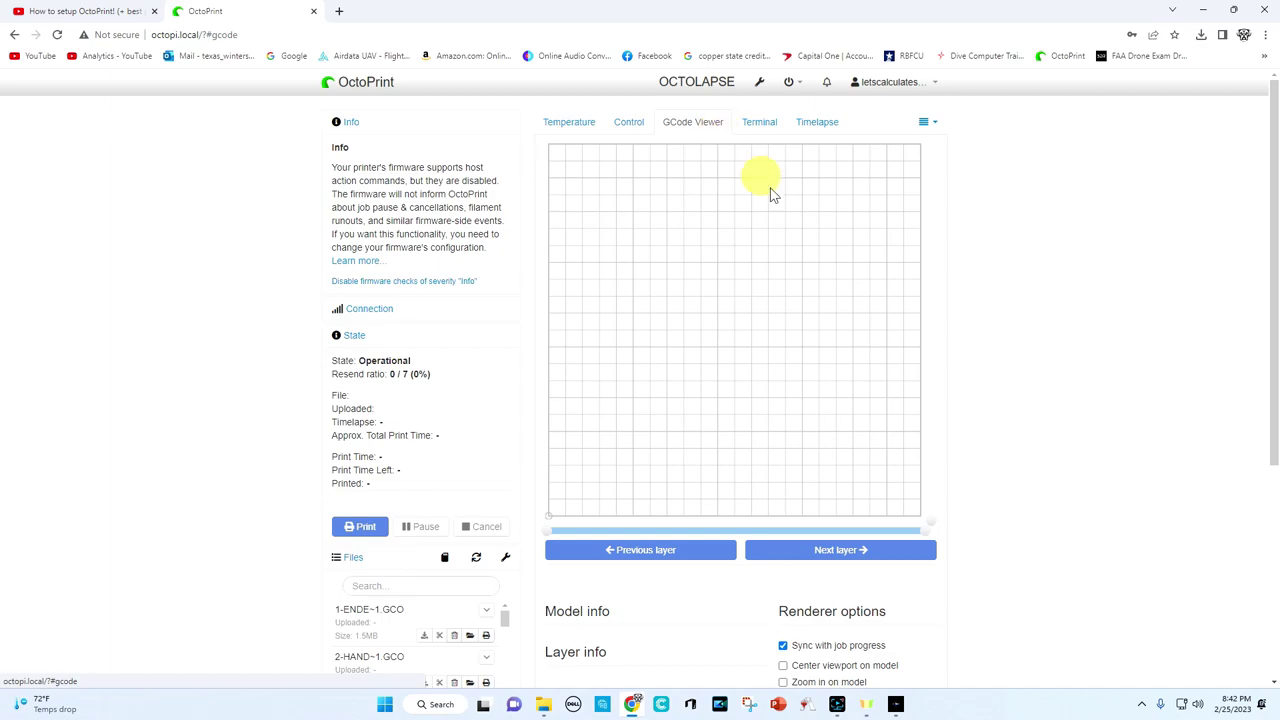
View the Terminal log, then the Timelapse tab: mode Off, 25 fps, two finished videos.
click(757, 125)
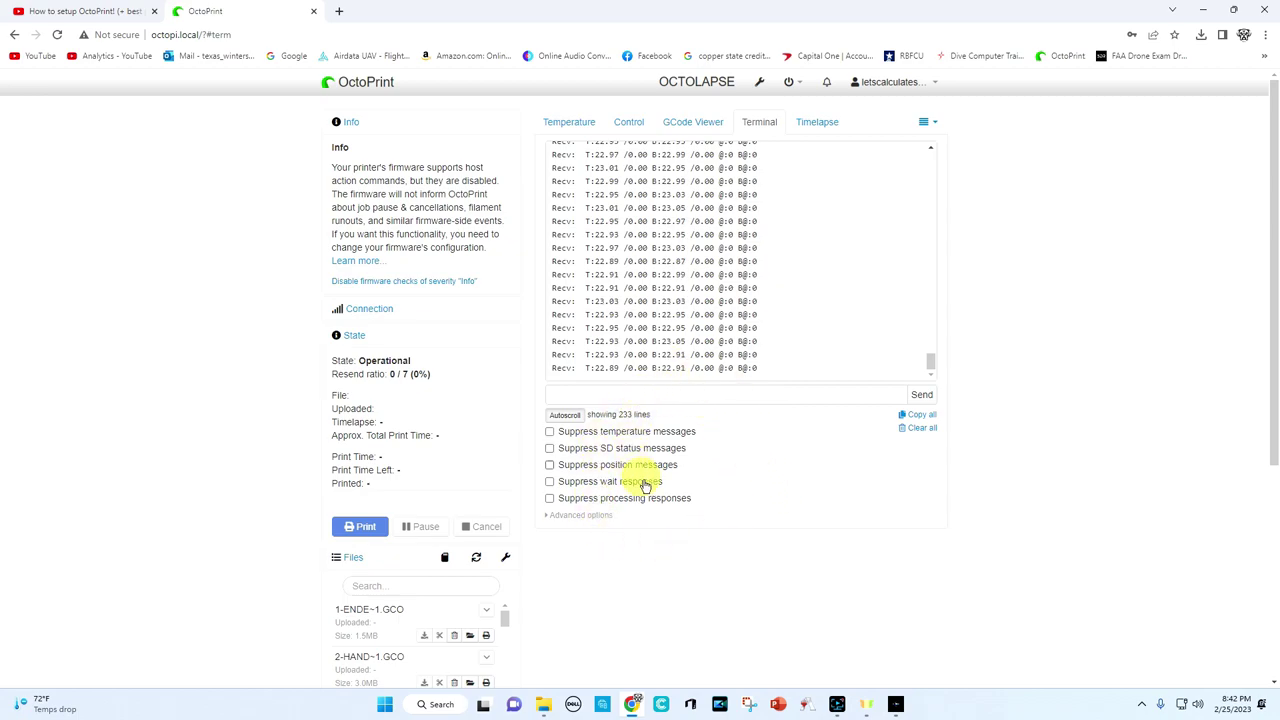
click(823, 122)
scroll(1035, 322, down, 2)
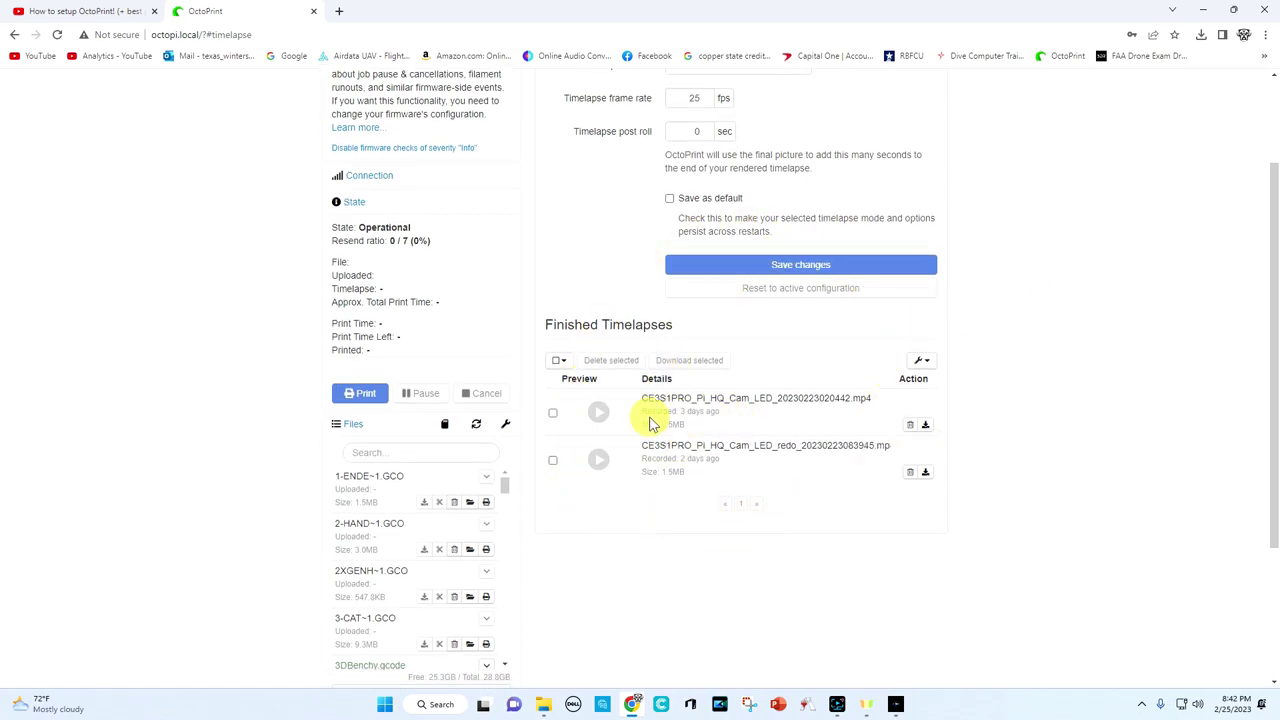
scroll(765, 425, up, 2)
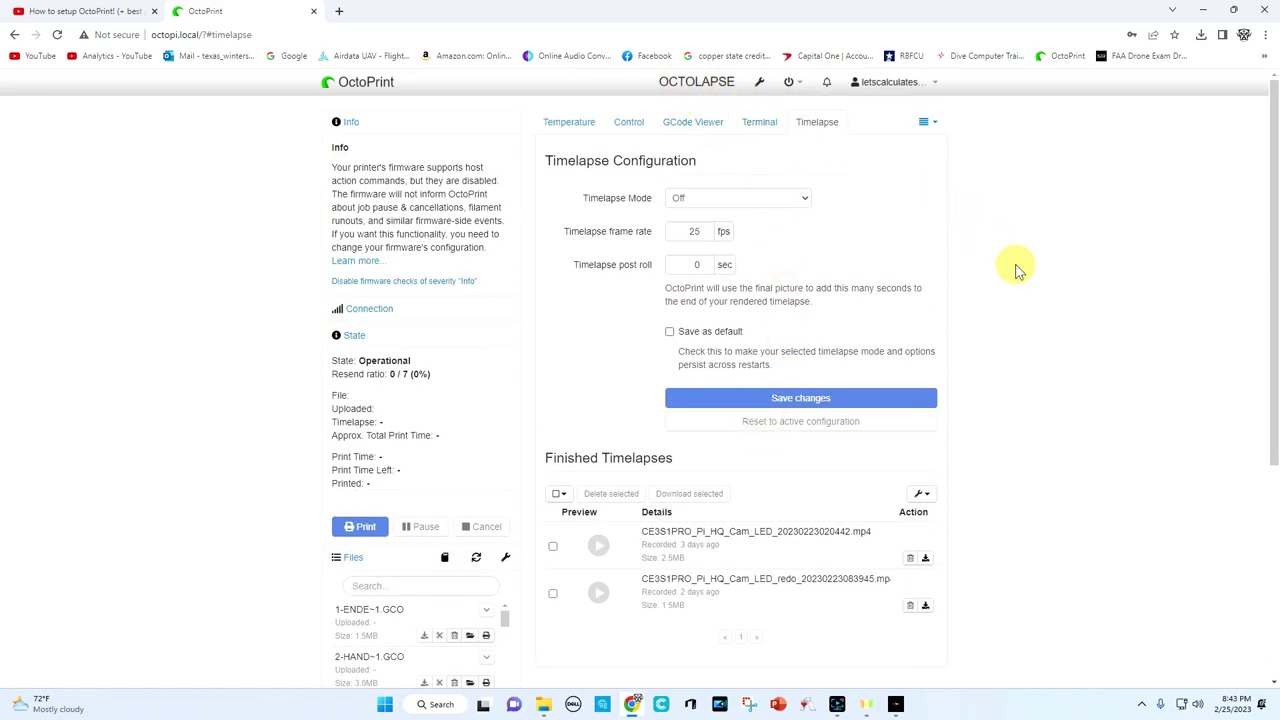
scroll(1004, 332, down, 3)
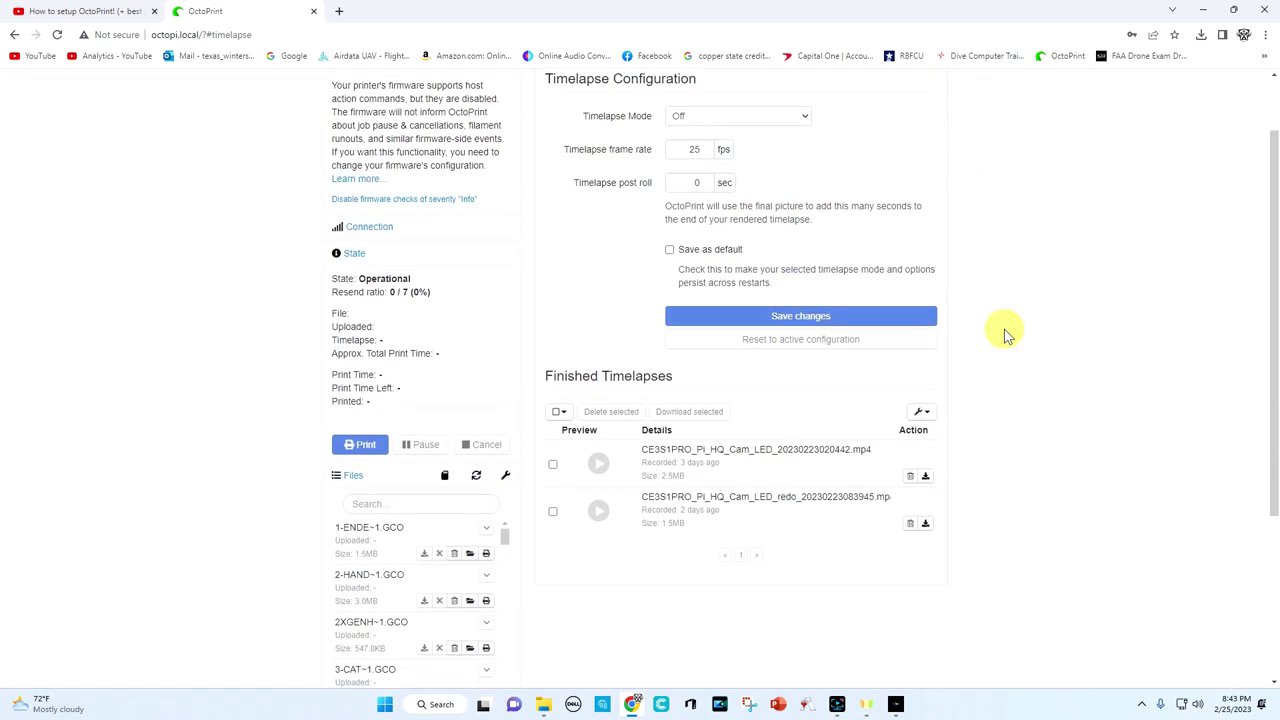
scroll(1003, 329, up, 3)
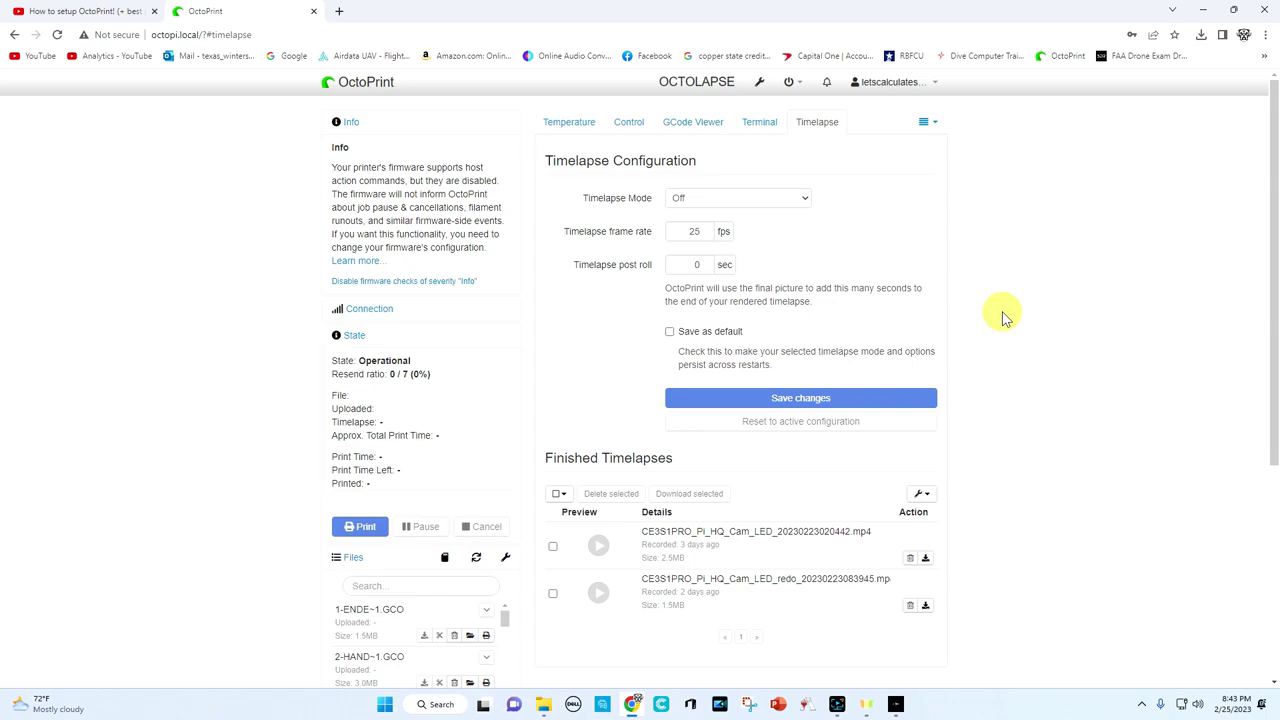
click(930, 124)
Open Bed Visualizer and rotate the saved 2/22/2023 mesh to an oblique 3D view.
click(885, 148)
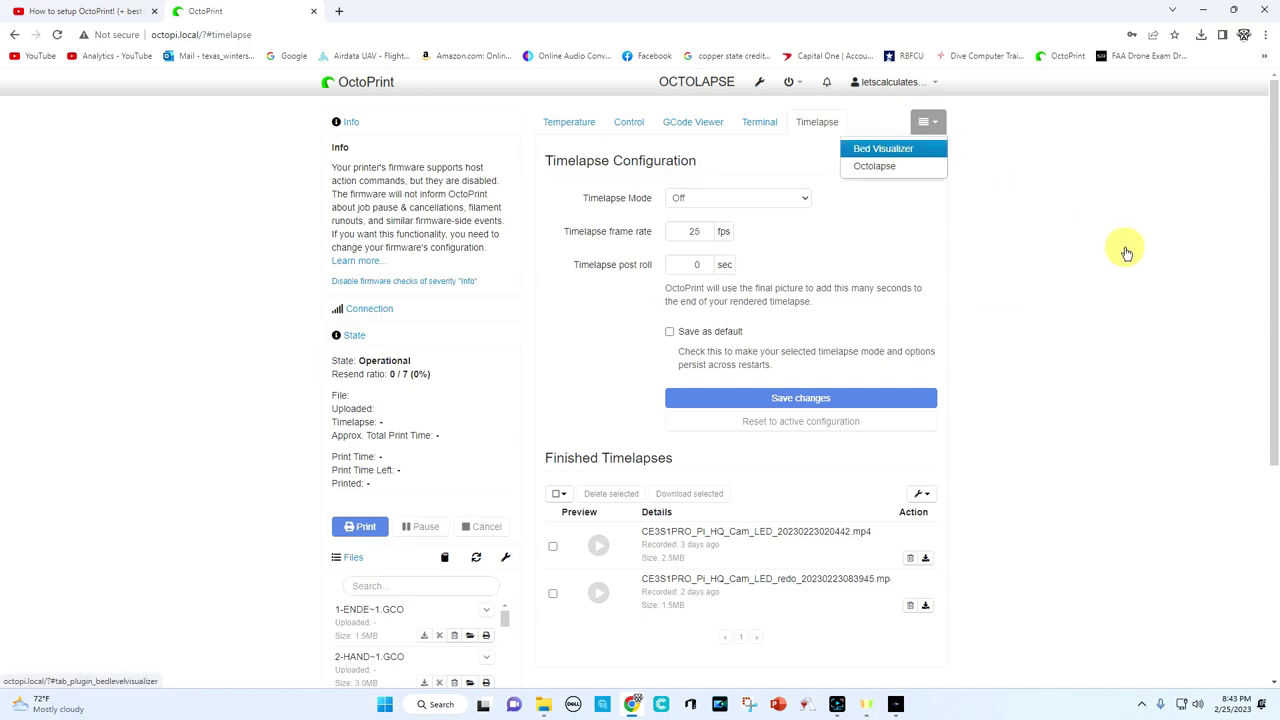
drag(766, 389, 791, 379)
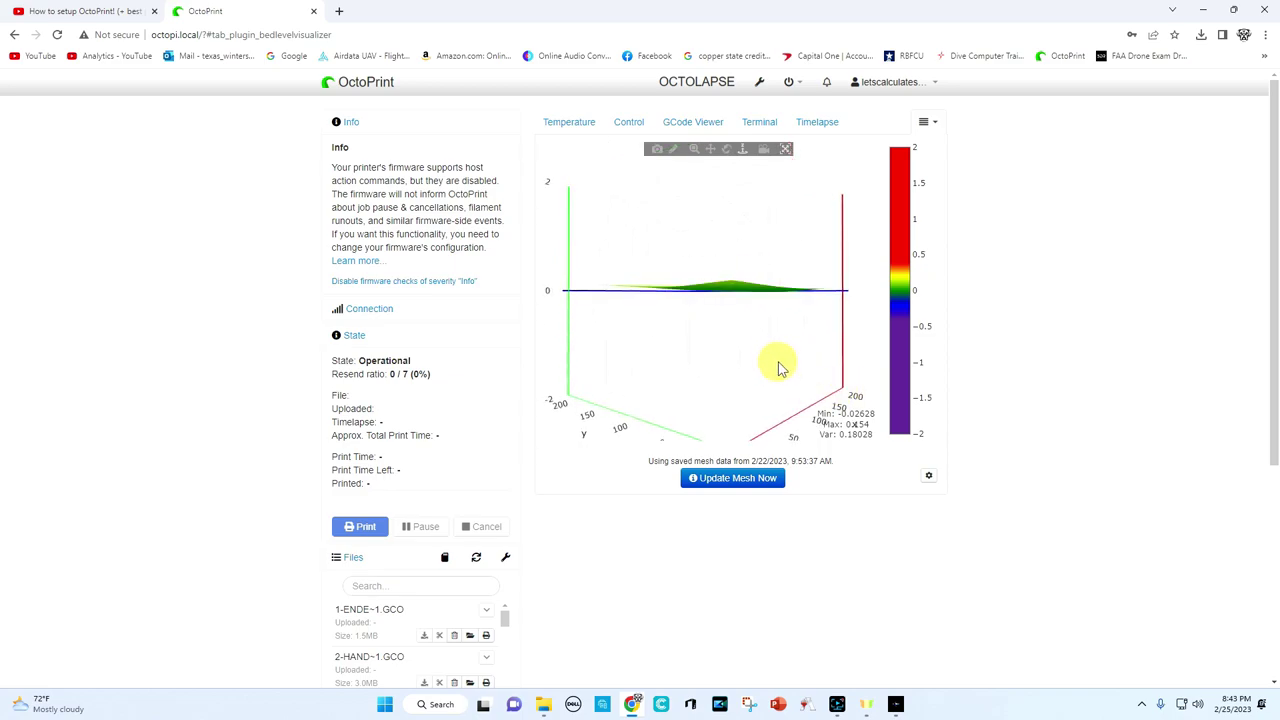
drag(777, 366, 812, 390)
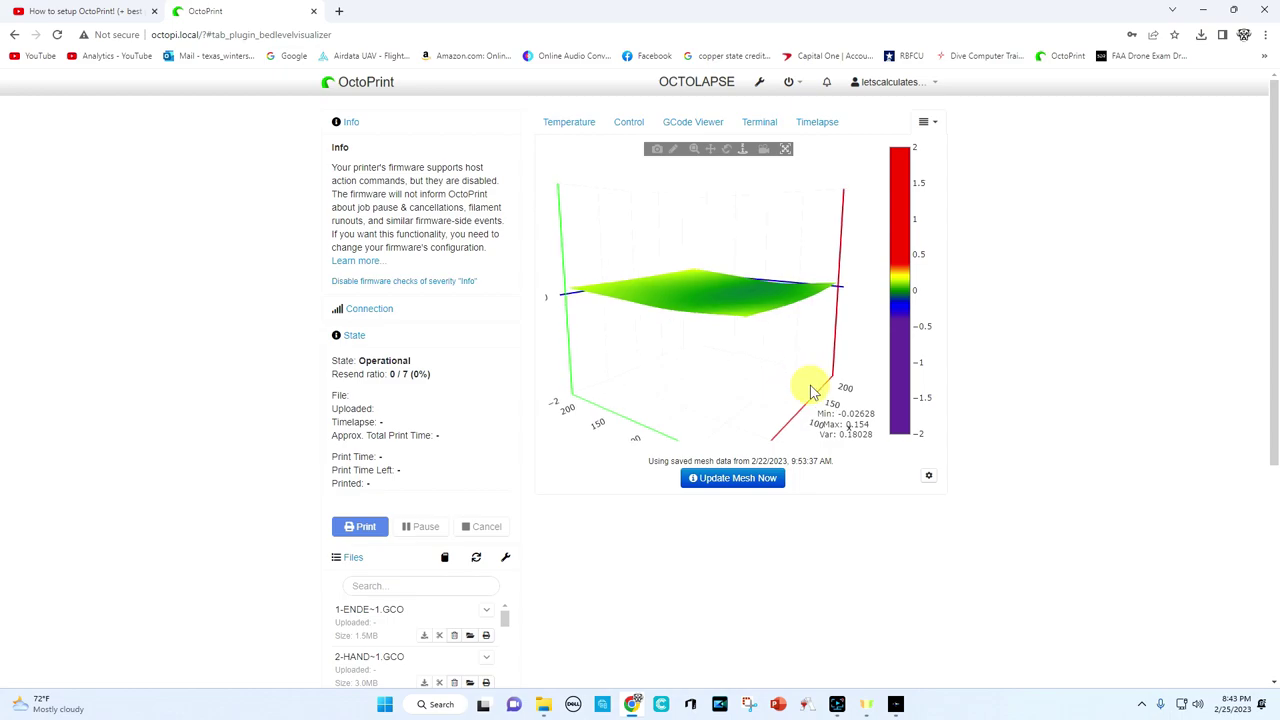